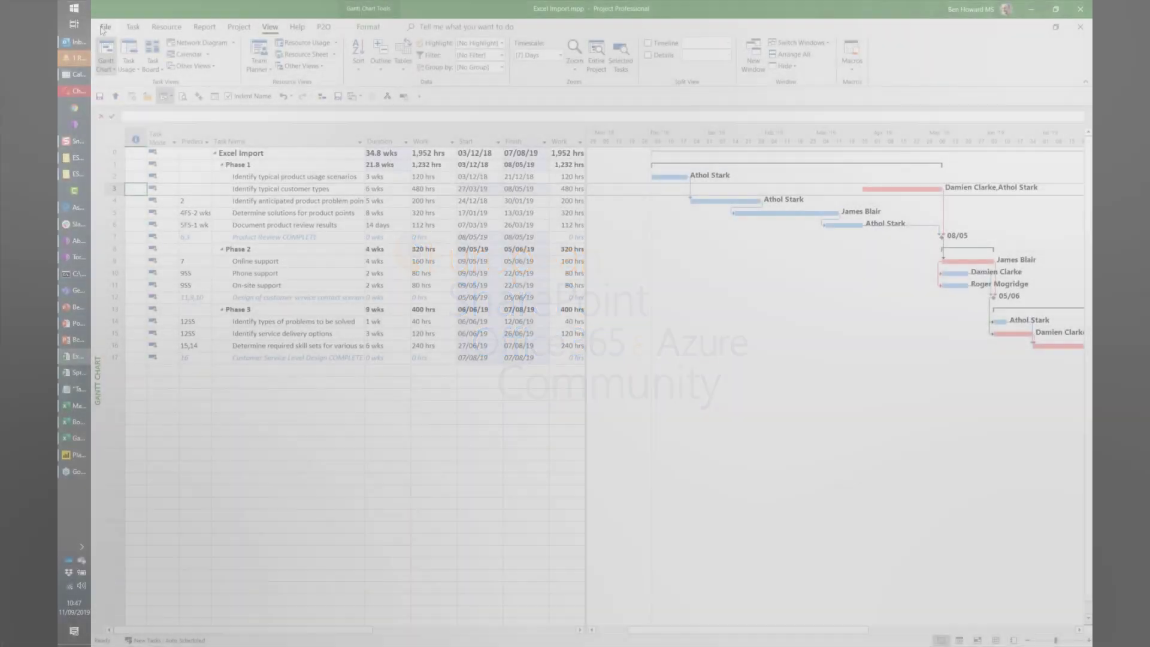
Open the File backstage Info page for the Excel Import project.
left_click(99, 26)
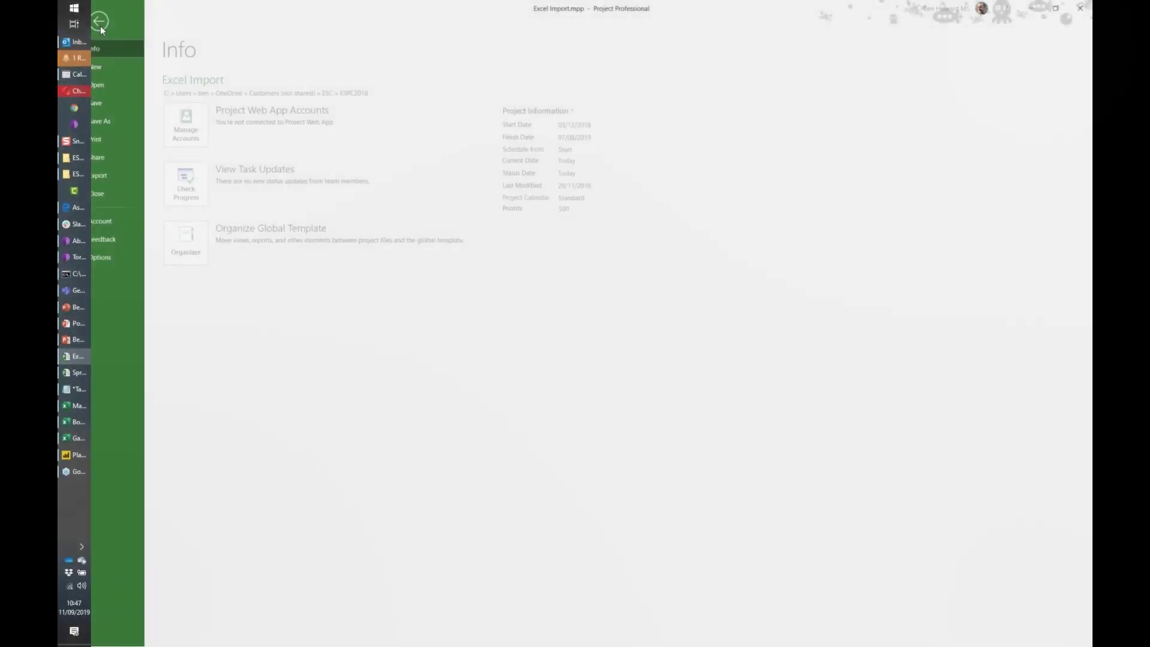
Create a new project from the Sprints Project template.
left_click(117, 73)
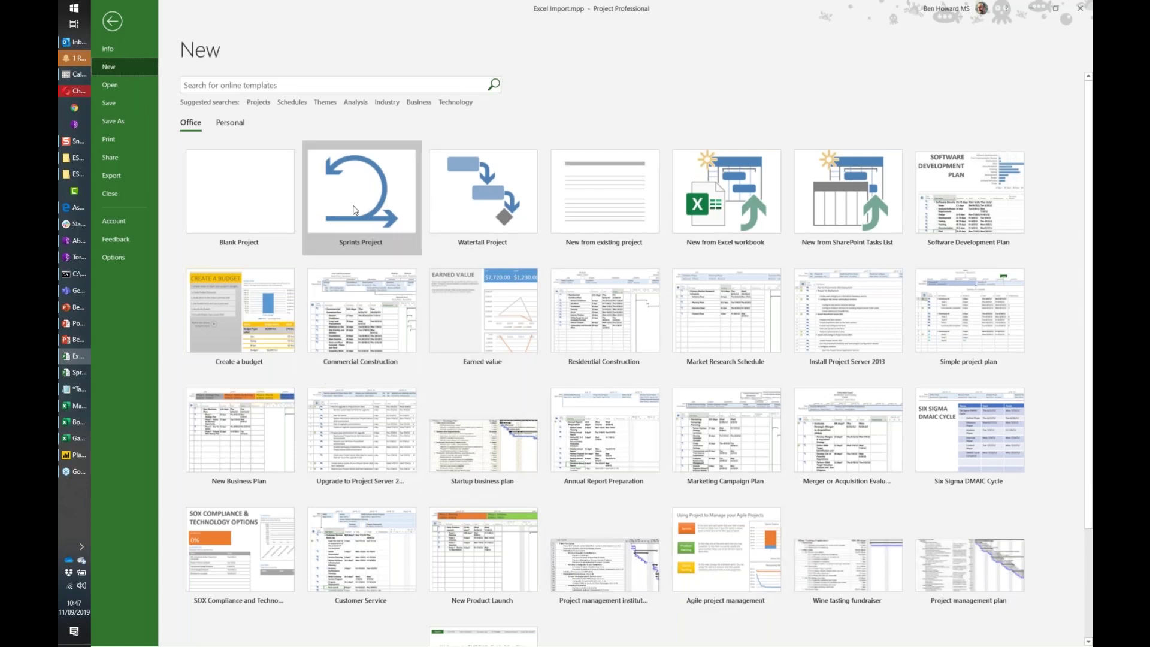
left_click(362, 198)
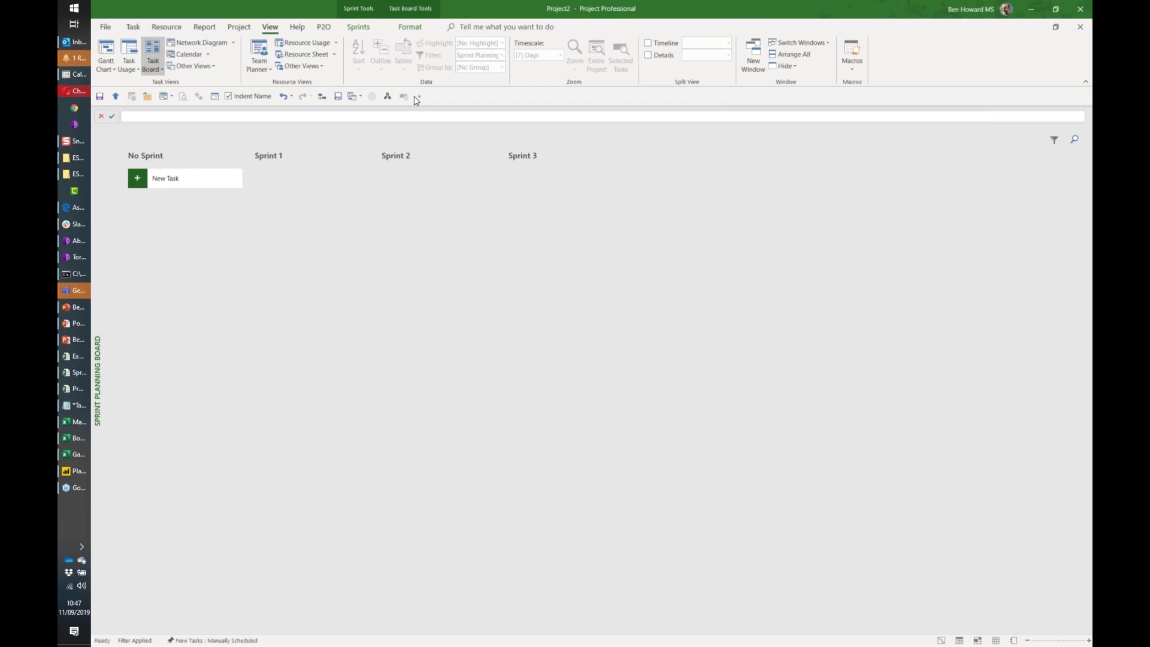
In Manage Sprints, set Sprint 1's start date to 16/09/19.
left_click(360, 27)
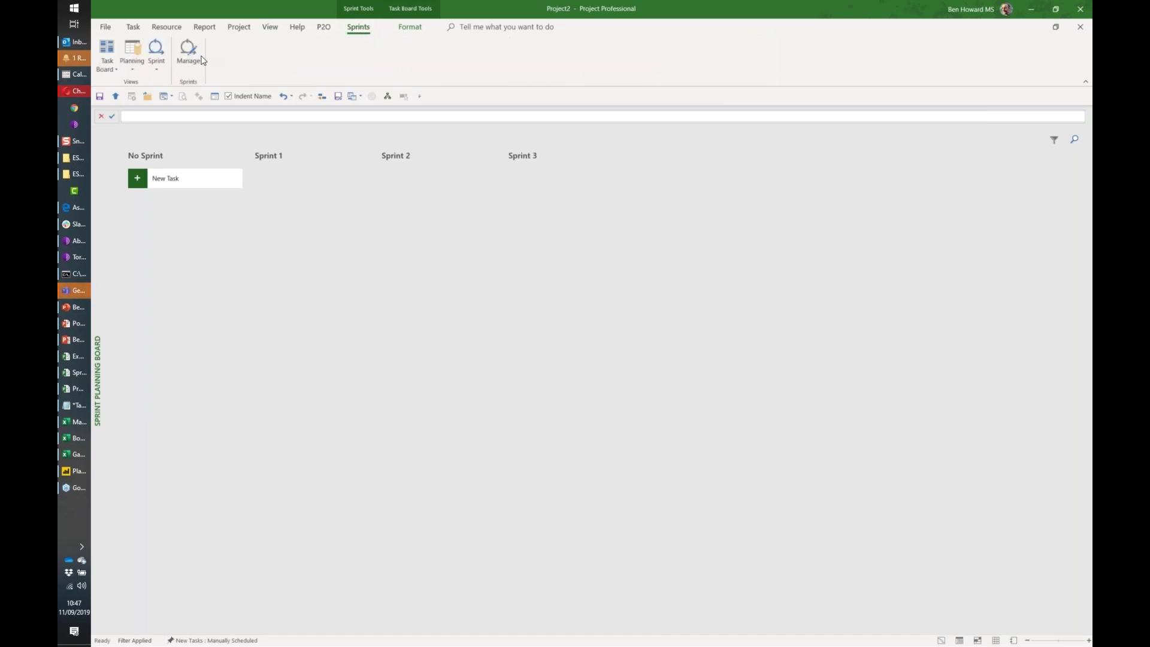
left_click(193, 55)
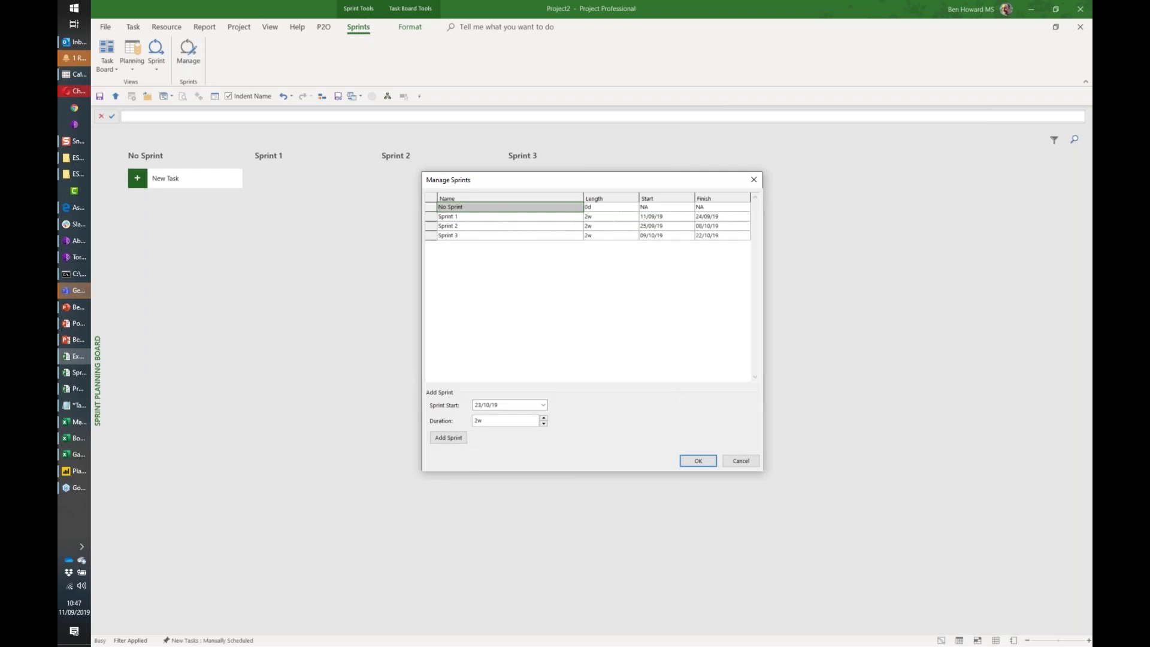
left_click(654, 217)
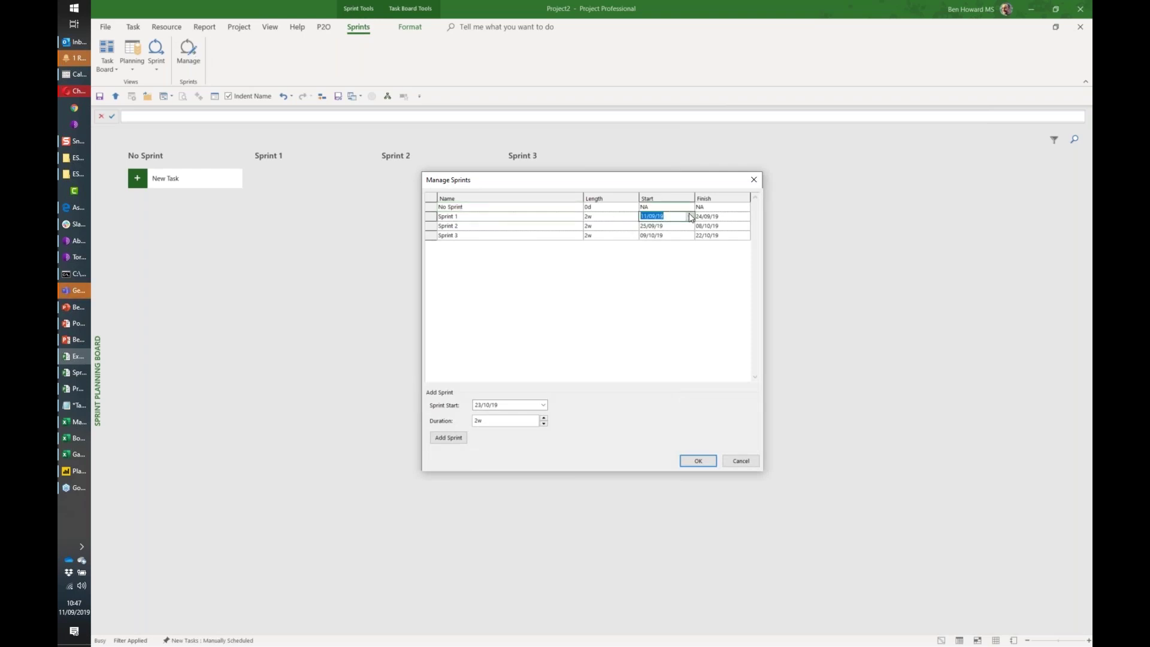
left_click(689, 217)
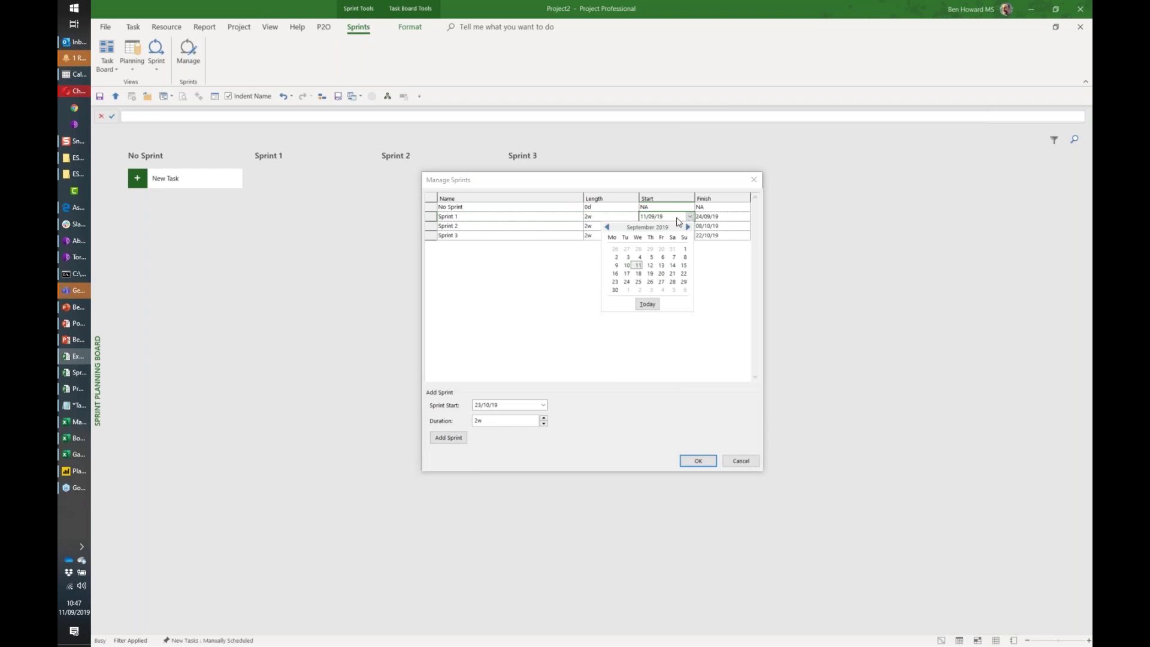
left_click(614, 274)
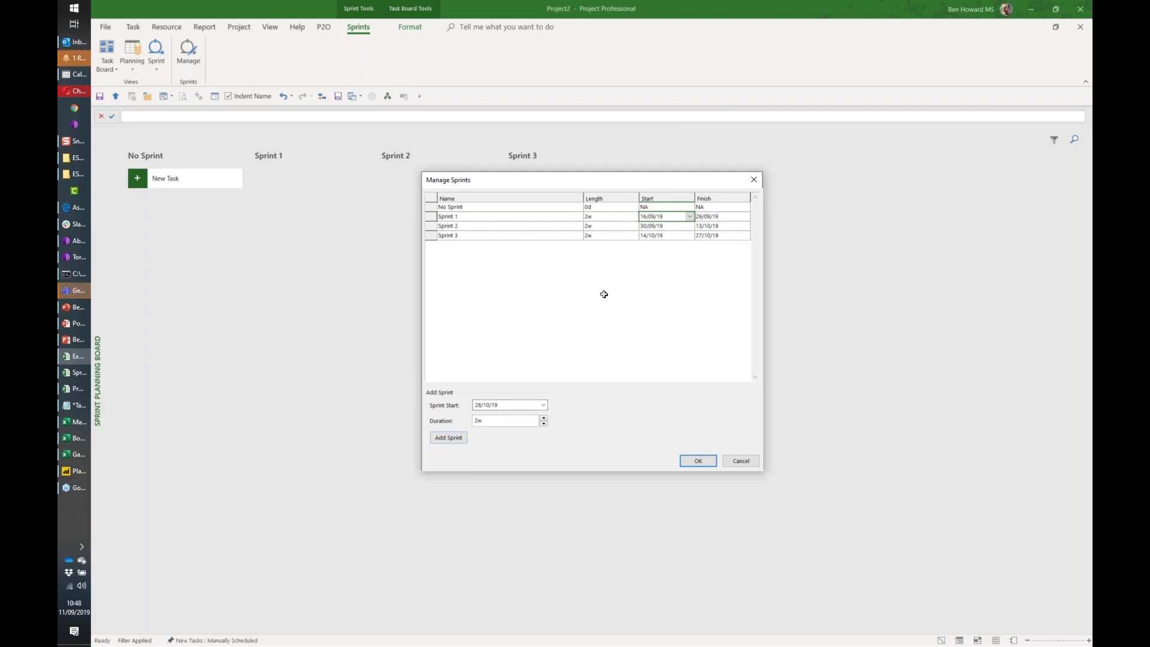
Add four more sprints (Sprints 4–7) and rename Sprint 1 to 'First sprint'.
left_click(462, 440)
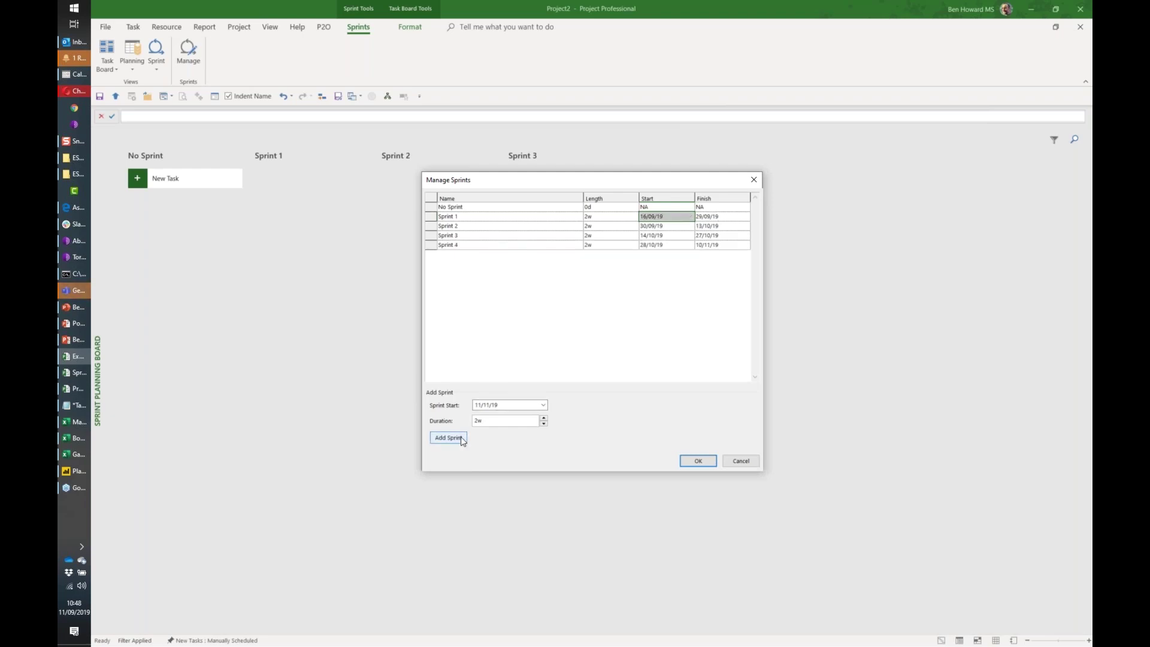
left_click(463, 440)
left_click(462, 440)
left_click(462, 440)
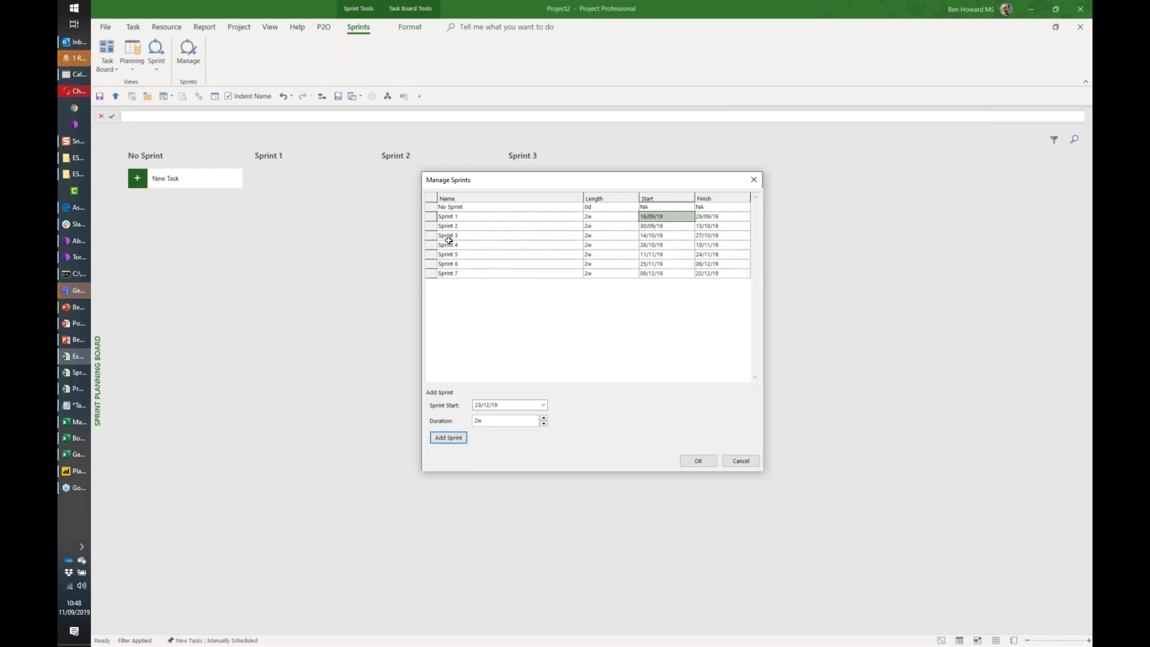
left_click(451, 216)
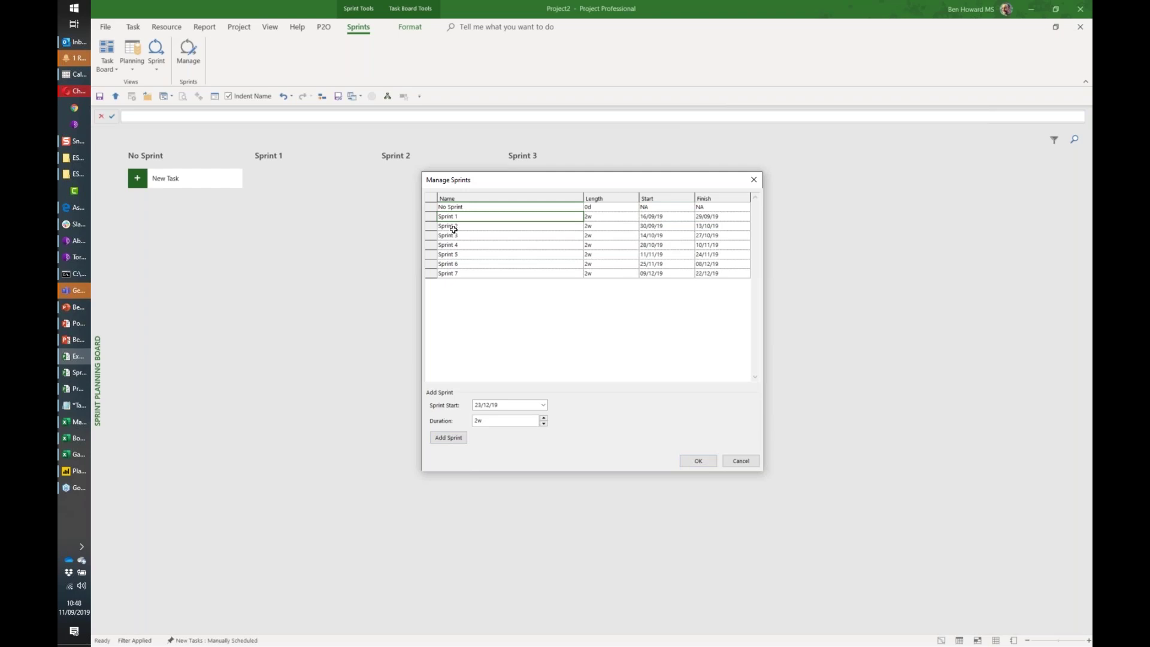
type("First sprint")
key("Return")
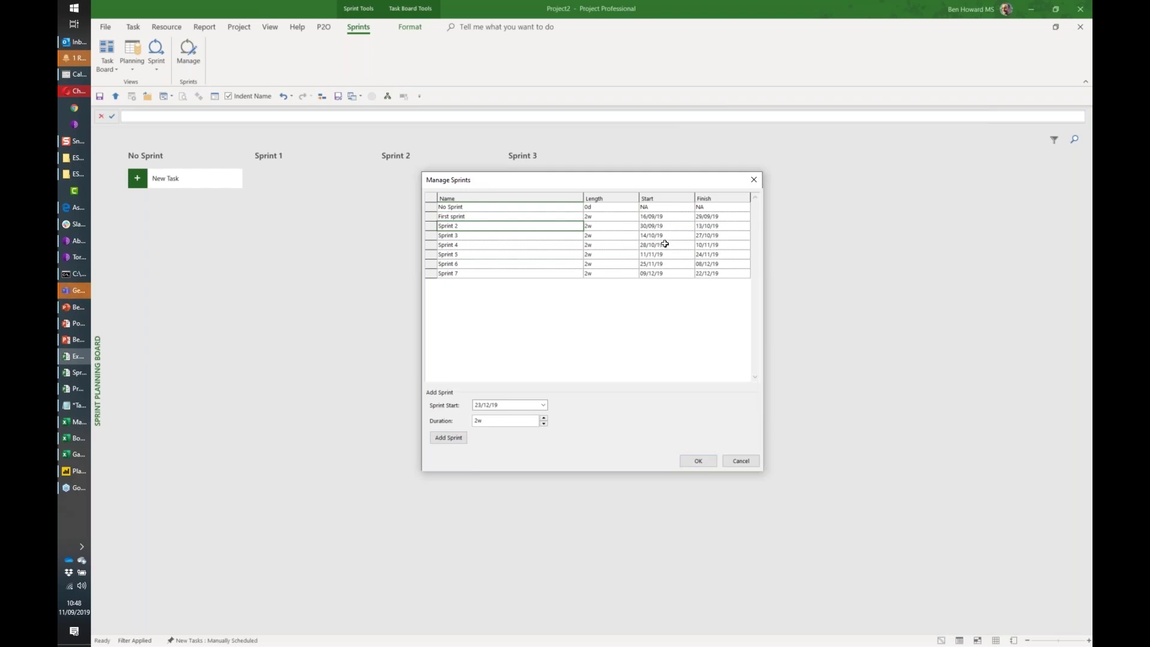
left_click(709, 461)
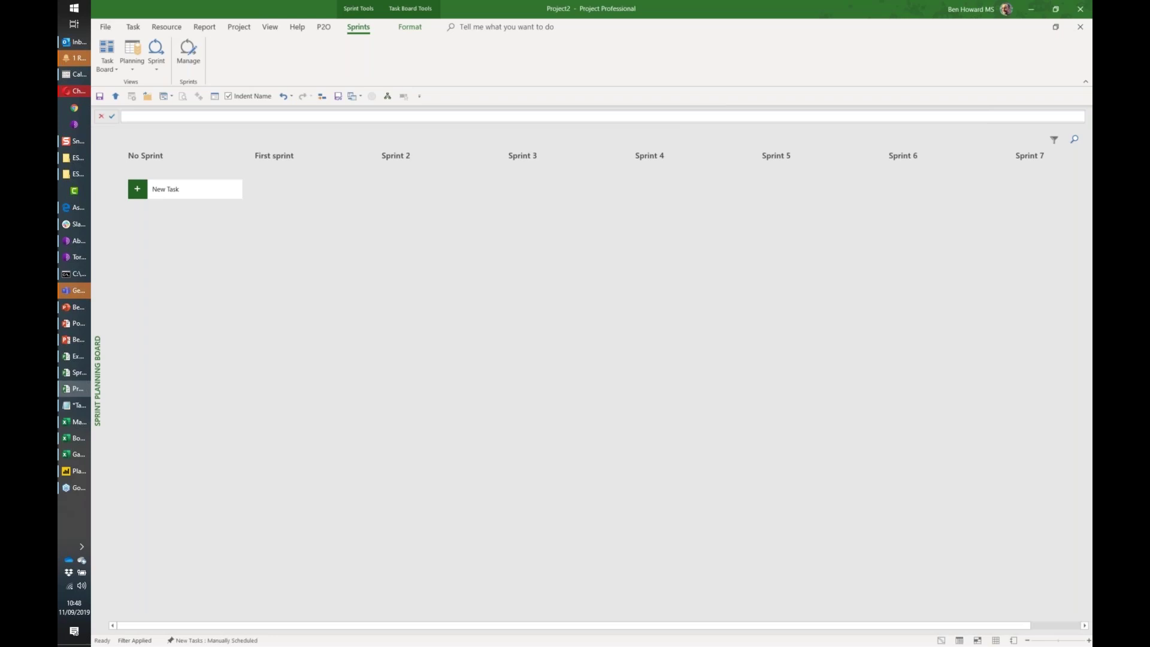
Add the task 'Plan for Brexit' and place it in the First sprint column.
left_click(186, 191)
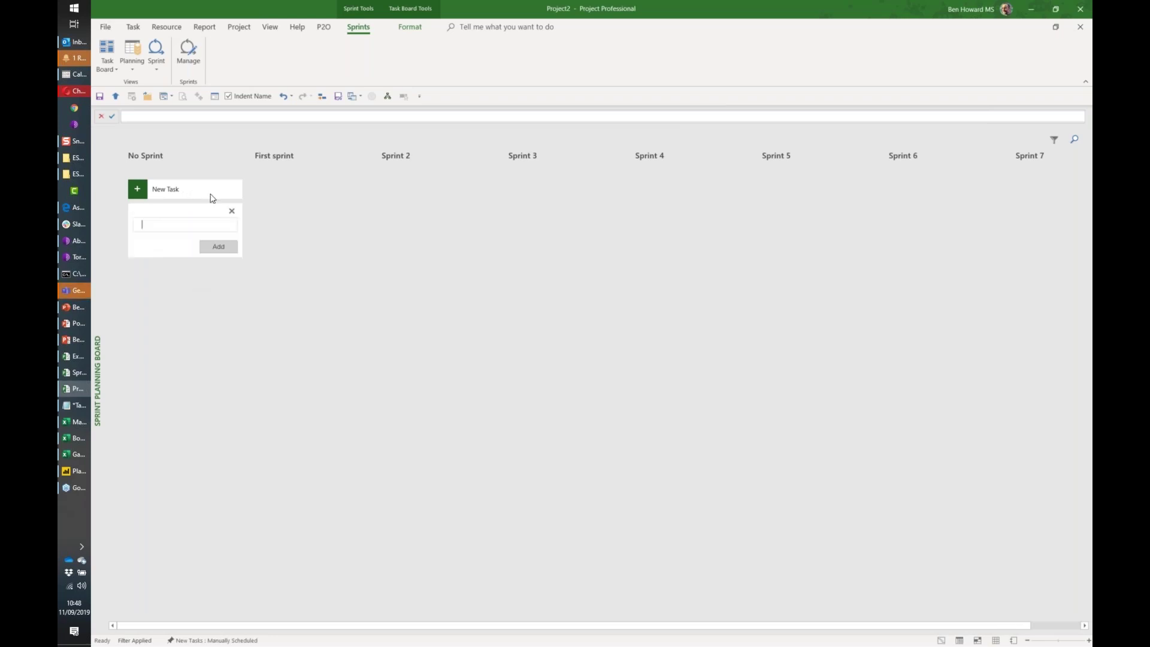
type("Plan for Brexit")
key("Return")
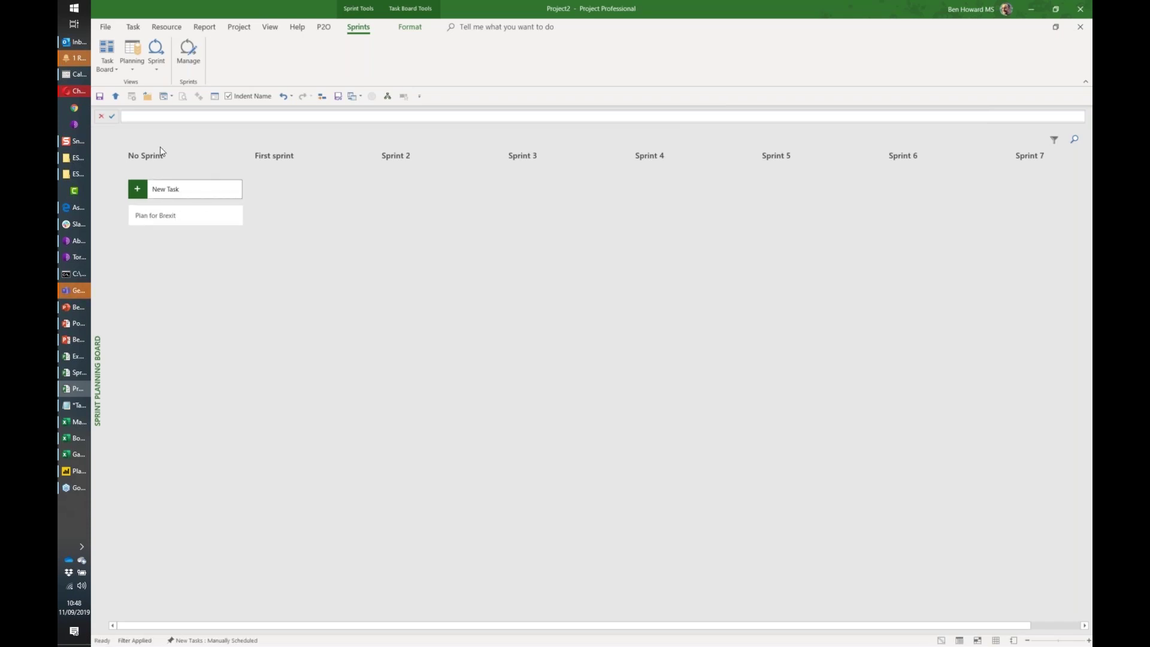
left_click_drag(172, 216, 300, 193)
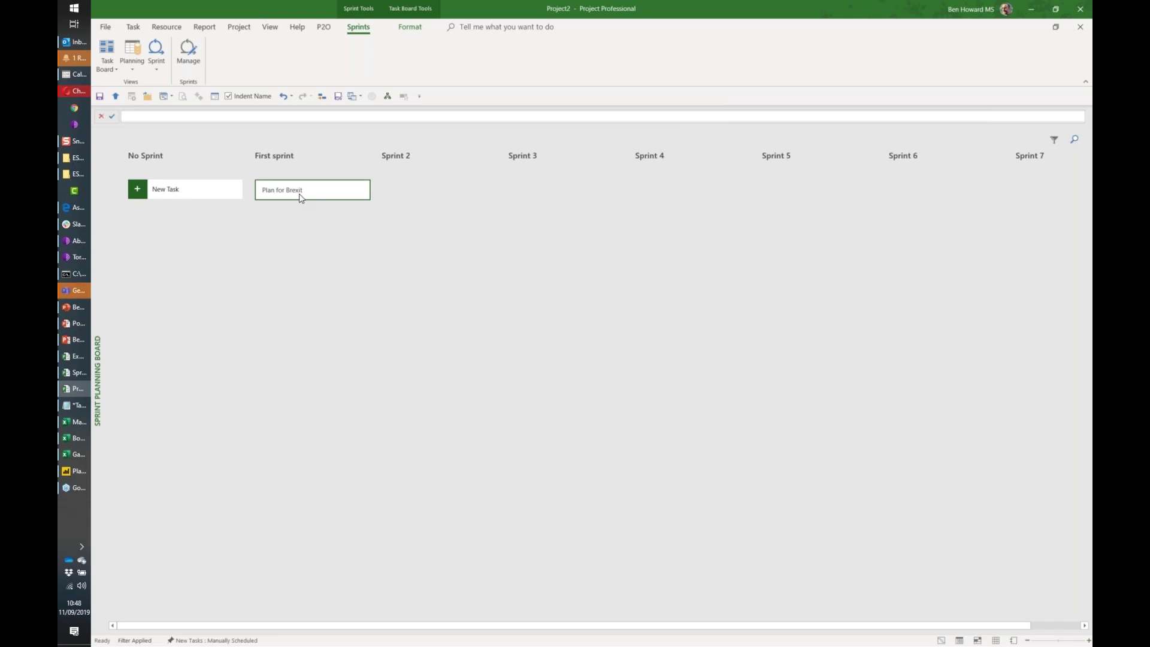
Add 'Go to gov.uk website' and place it under Plan for Brexit in First sprint.
left_click(187, 188)
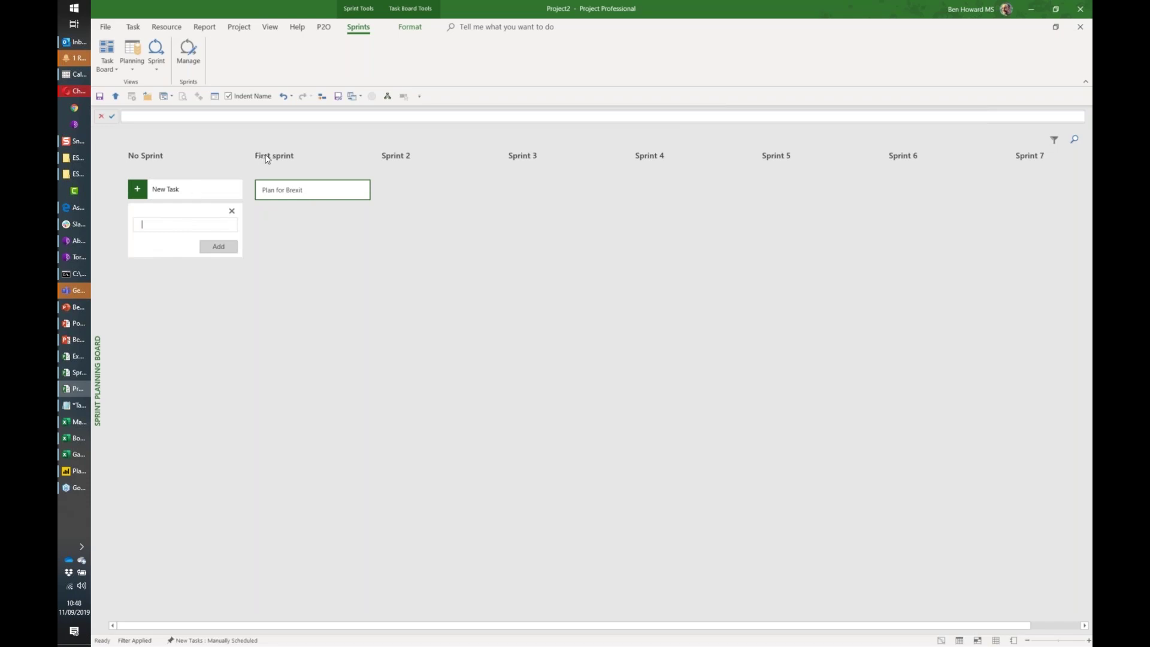
type("Go to gov.uk website")
key("Return")
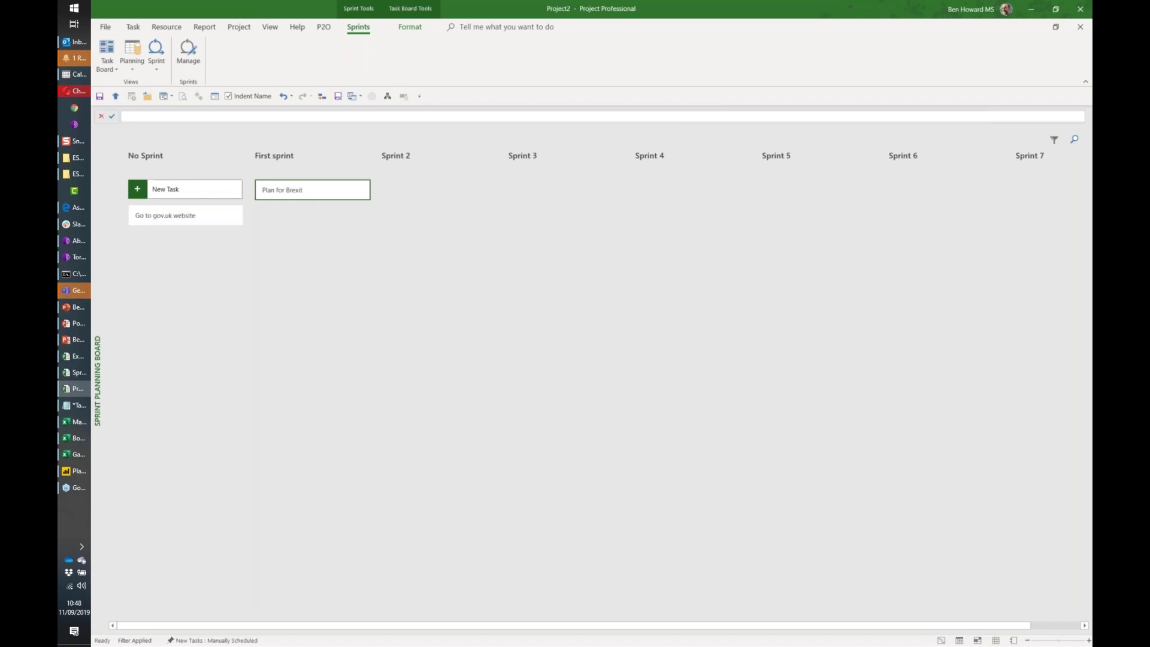
left_click_drag(224, 218, 322, 237)
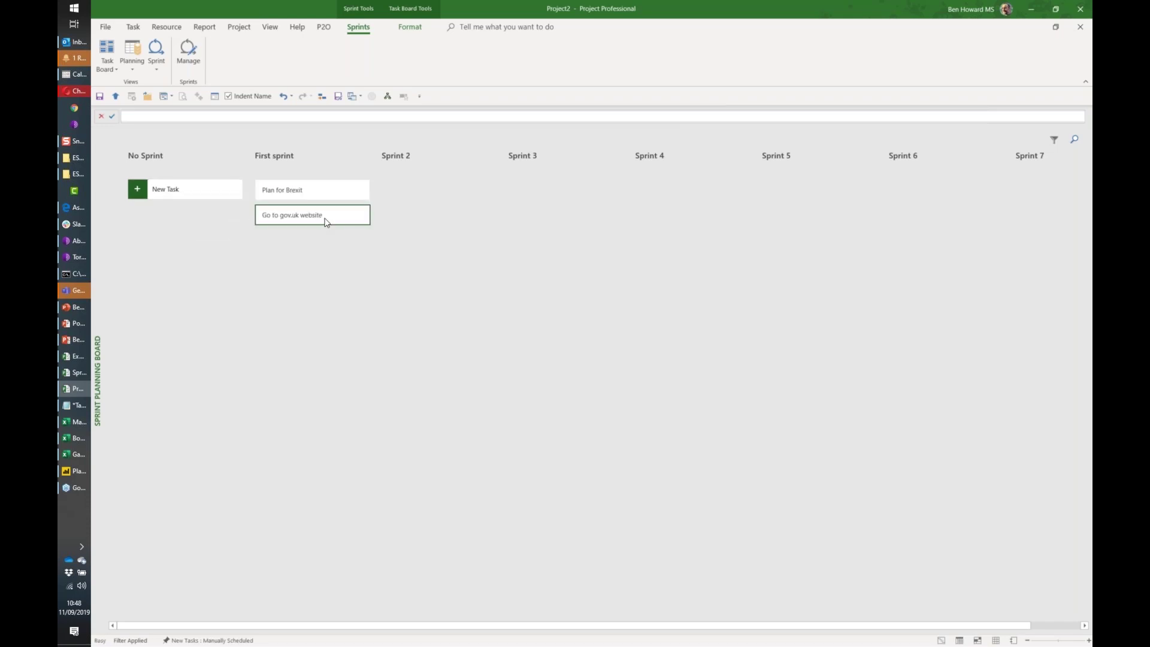
Assign two resources to Go to gov.uk website, then move Plan for Brexit into Sprint 2.
double_click(327, 223)
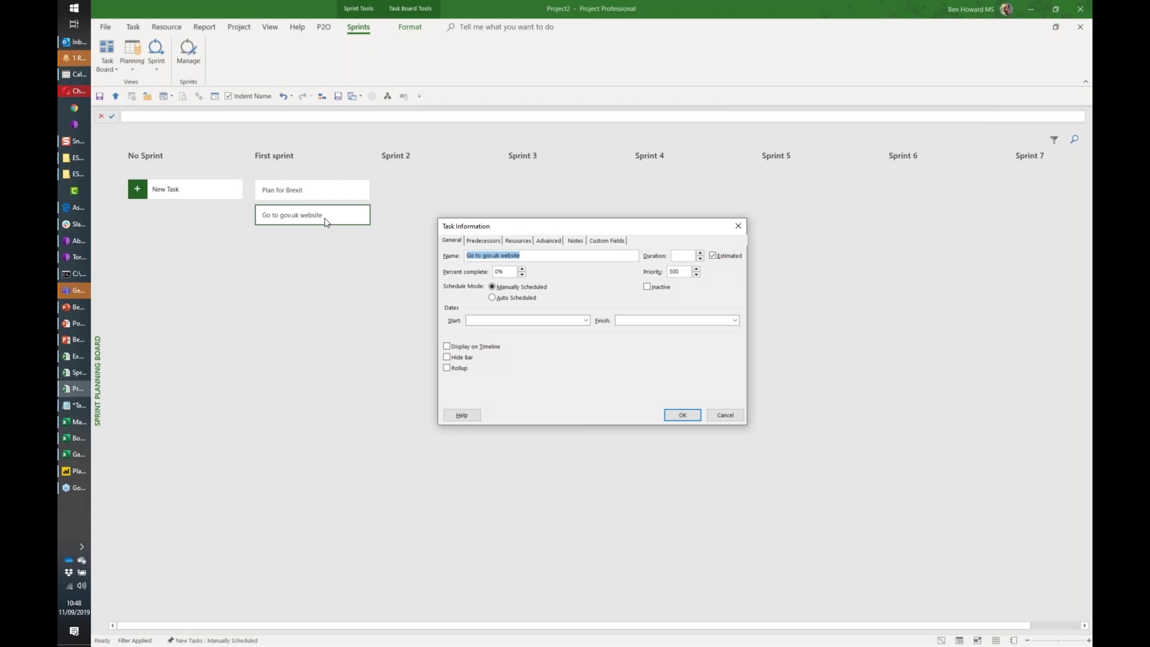
left_click(515, 242)
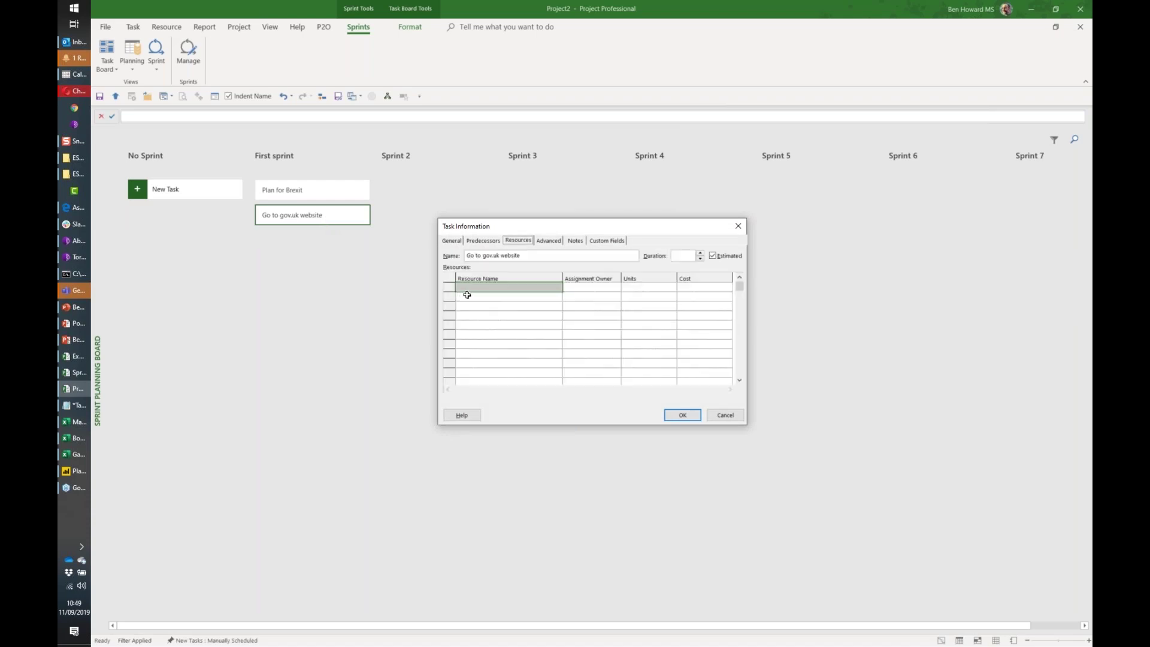
left_click(469, 289)
type("ben")
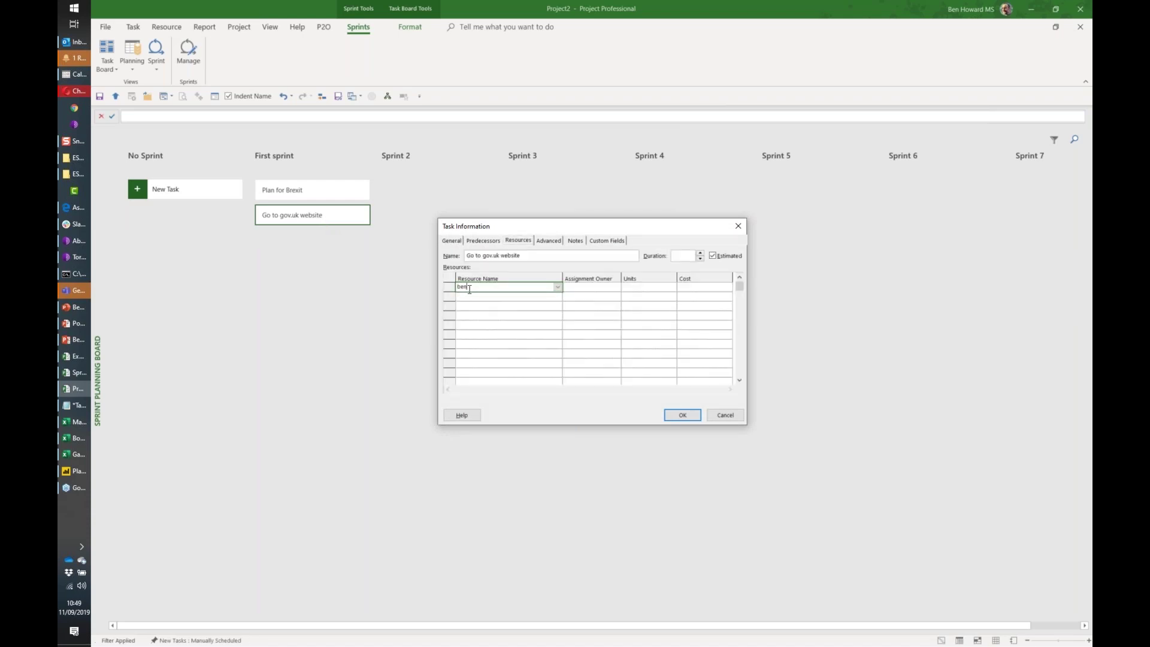
key("Return")
type("phil")
key("Return")
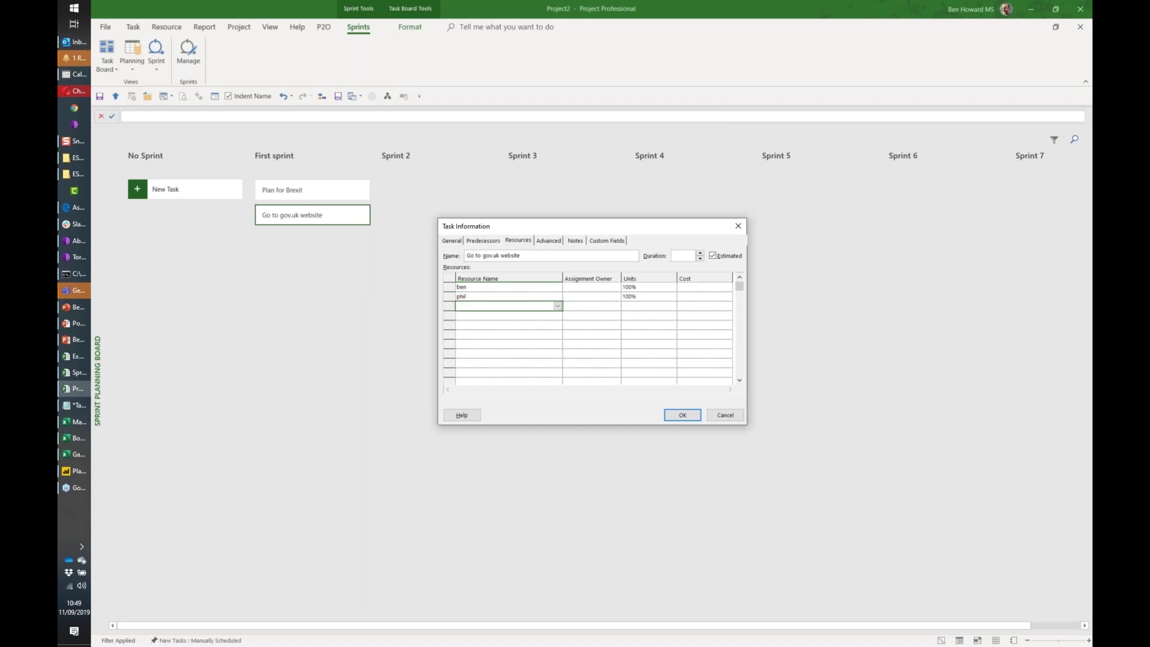
left_click(666, 417)
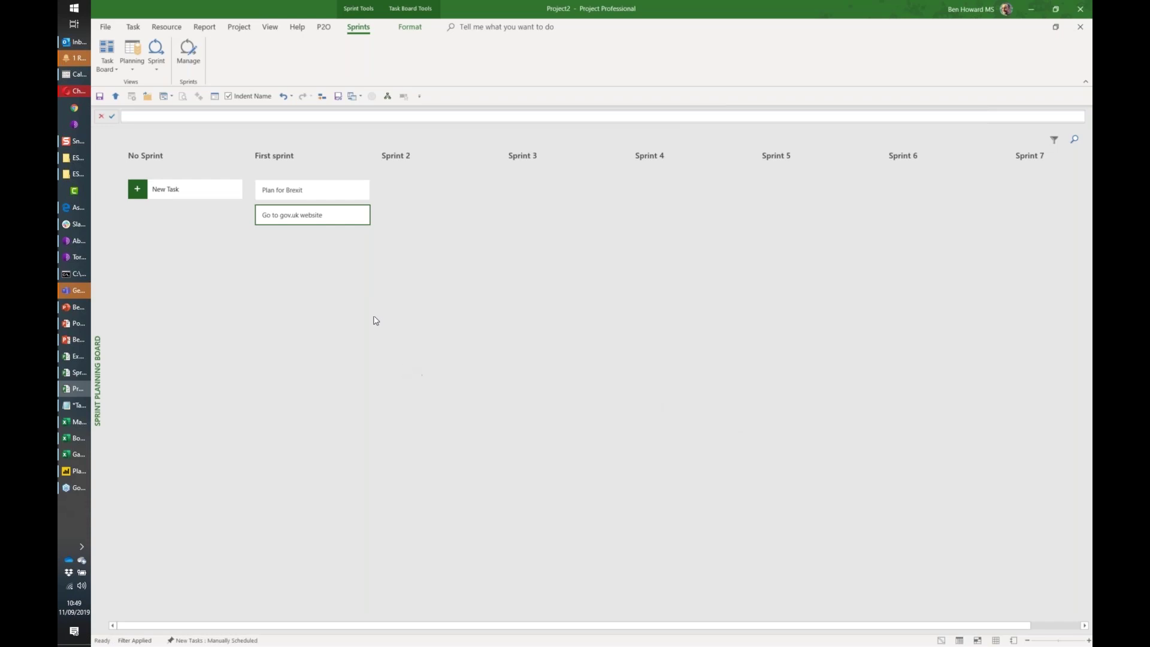
left_click_drag(331, 196, 437, 209)
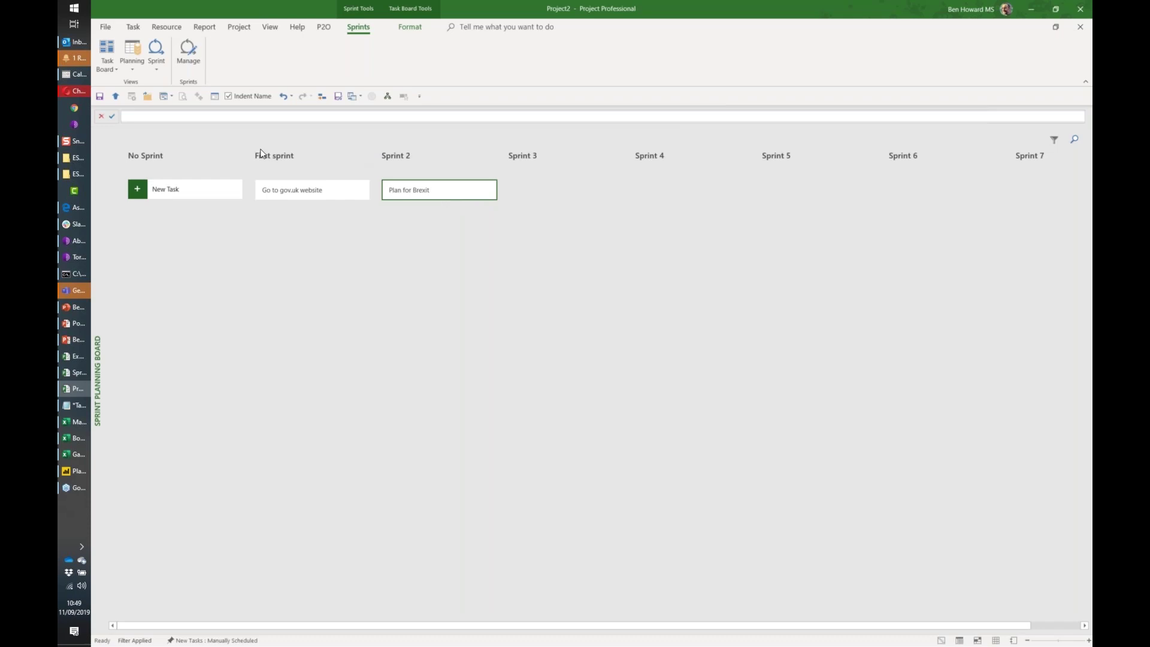
Switch to the Task Board view and move 'Go to gov.uk website' into the Done column.
left_click(107, 51)
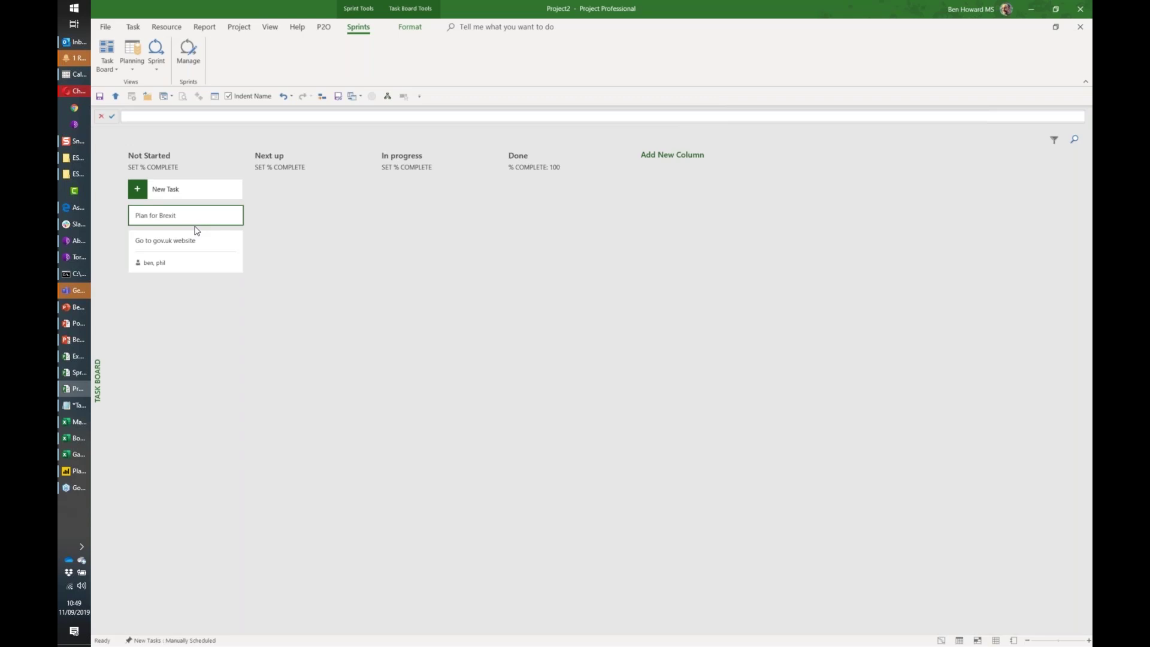
left_click_drag(192, 241, 547, 210)
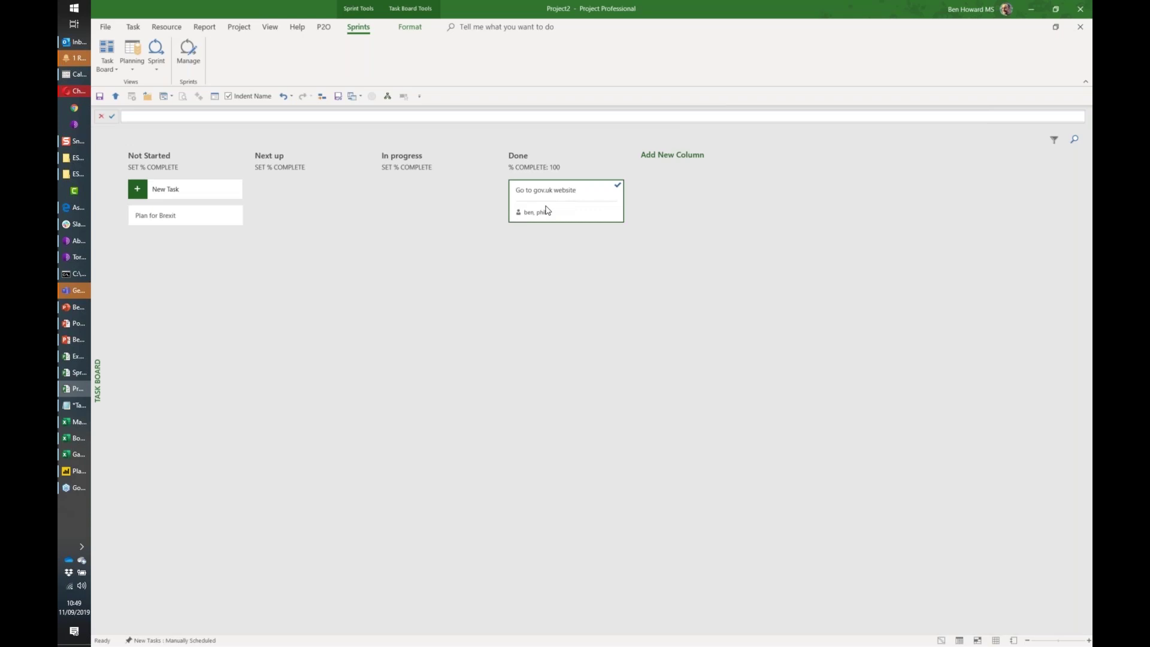
Add a 'Testing' board column and move it to the left of Done.
left_click(662, 157)
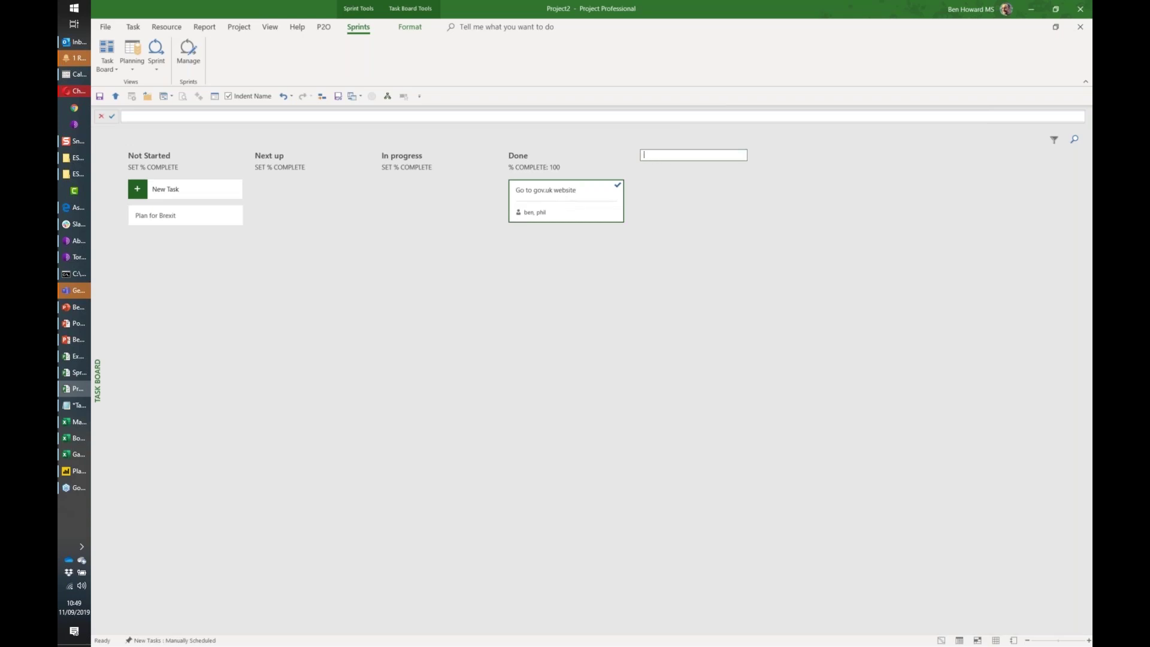
type("Testing")
key("Return")
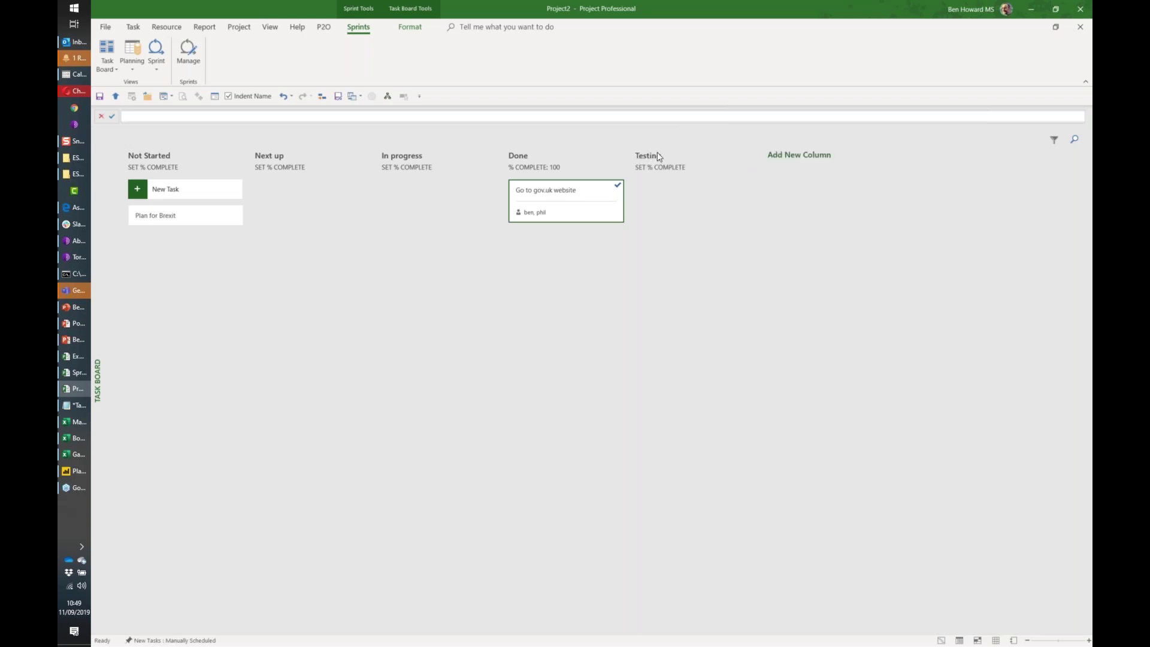
right_click(655, 157)
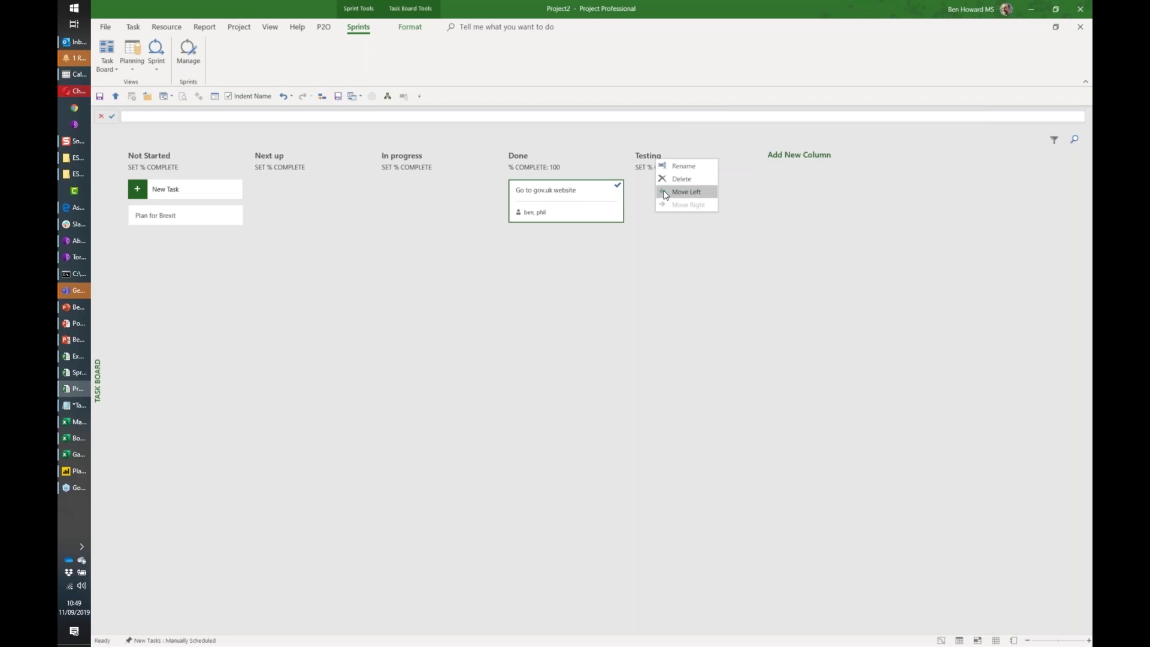
left_click(684, 192)
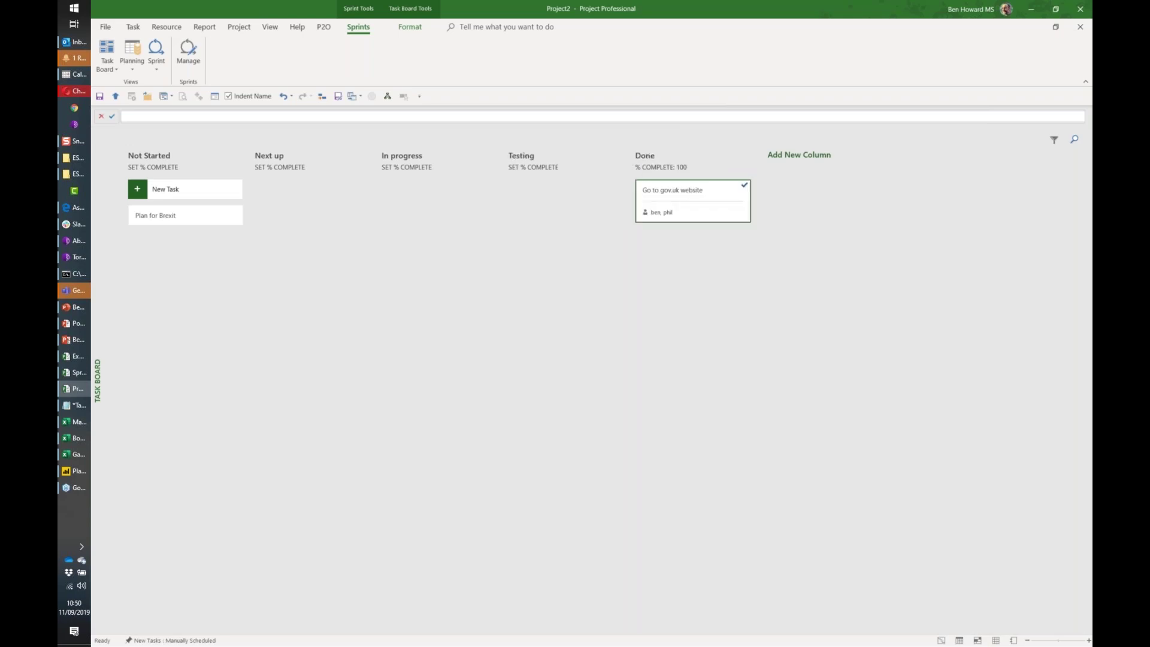
Set percent complete to 90 for Testing, 50 for In progress, and 10 for Next up.
left_click(547, 167)
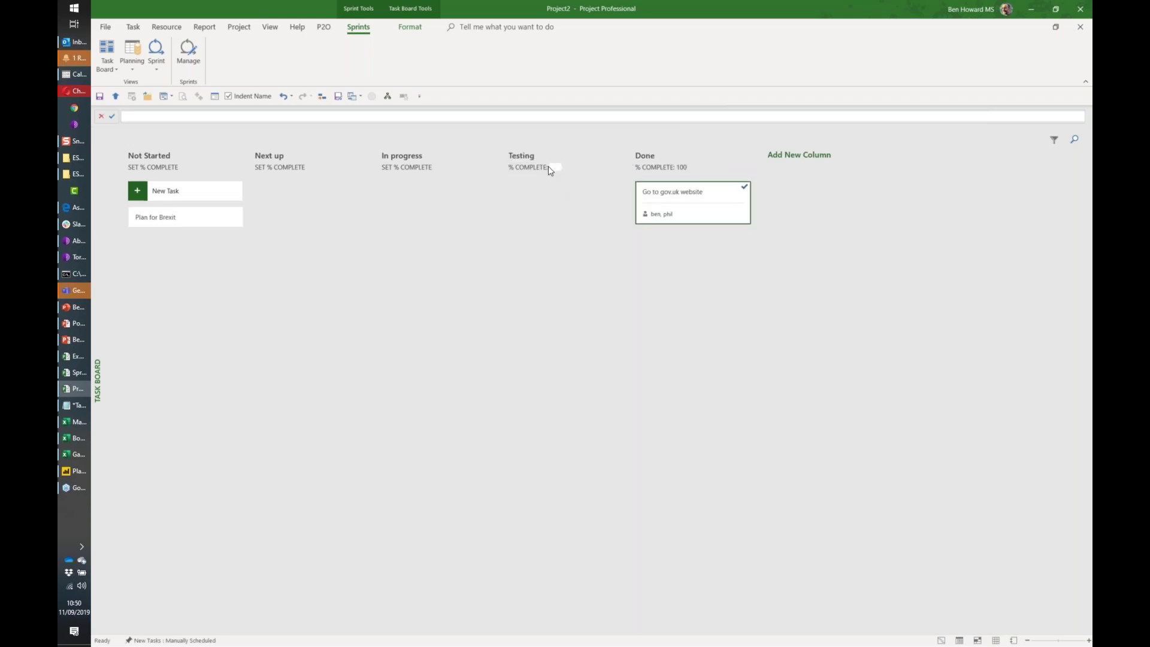
type("90")
key("Return")
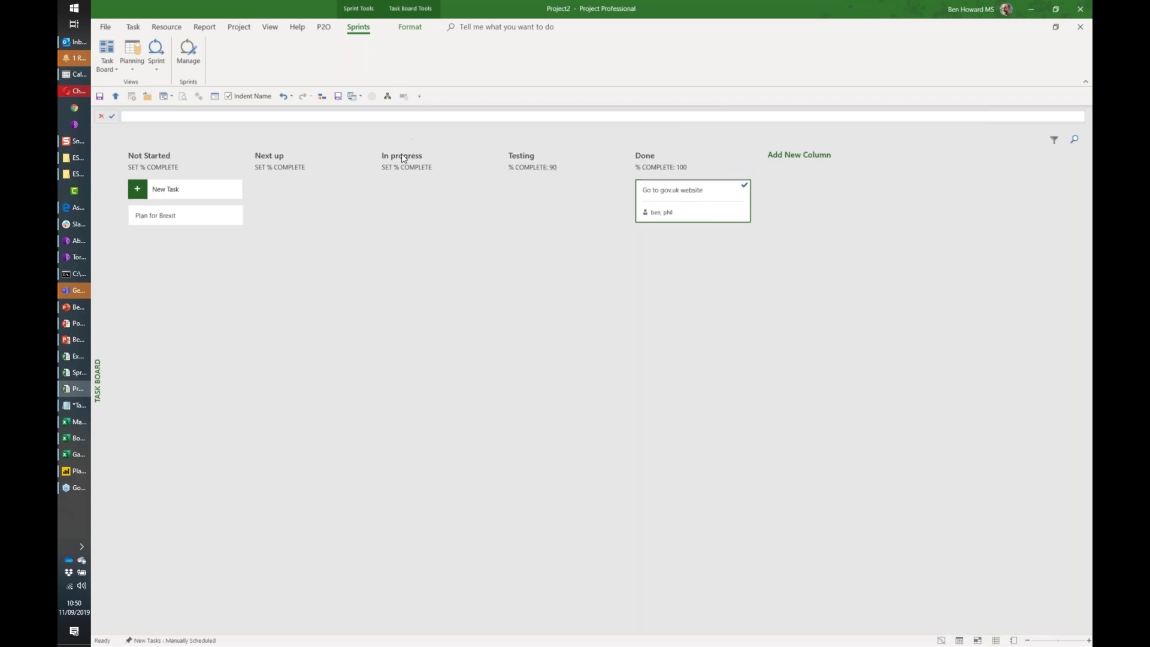
left_click(407, 168)
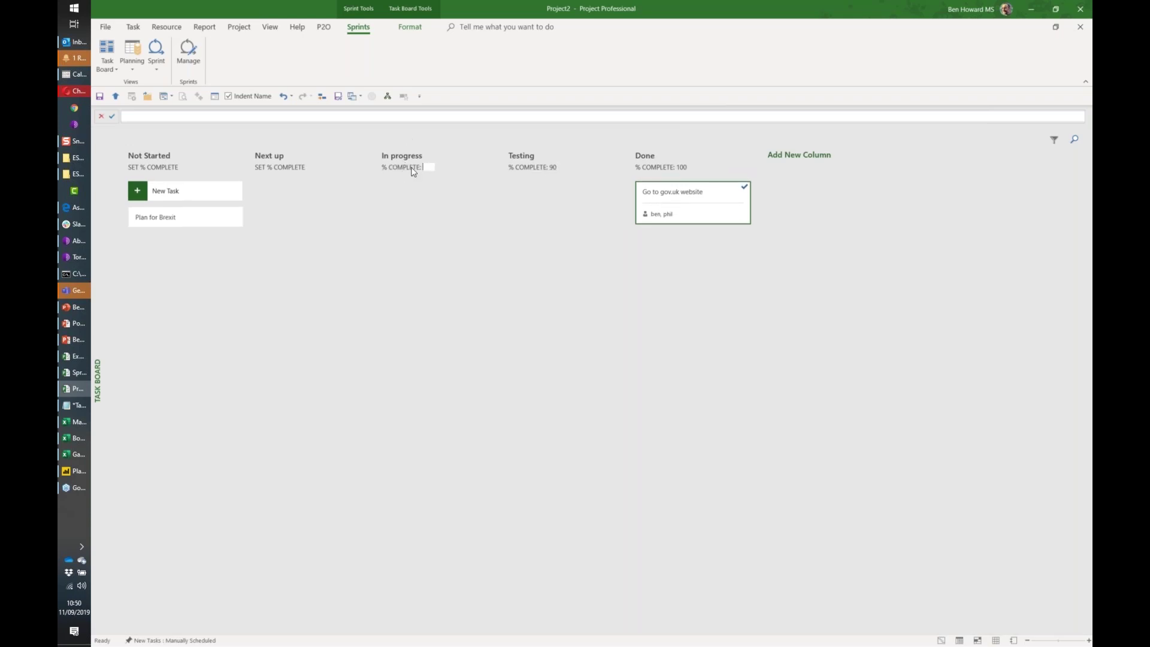
type("50")
key("Return")
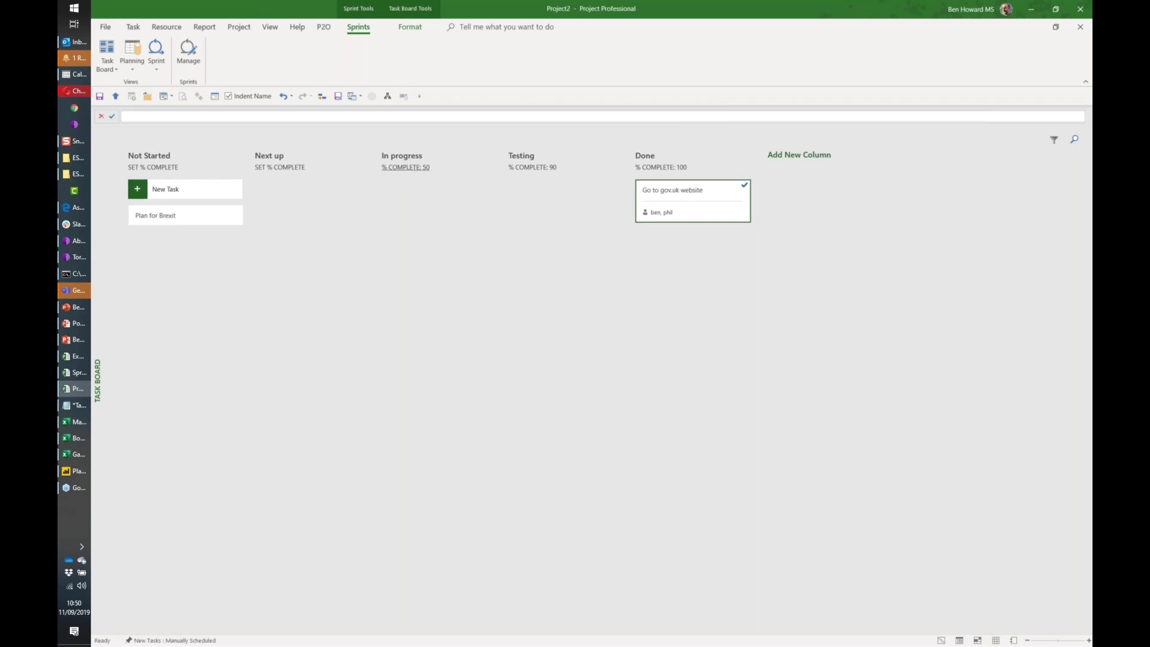
left_click(298, 167)
type("10")
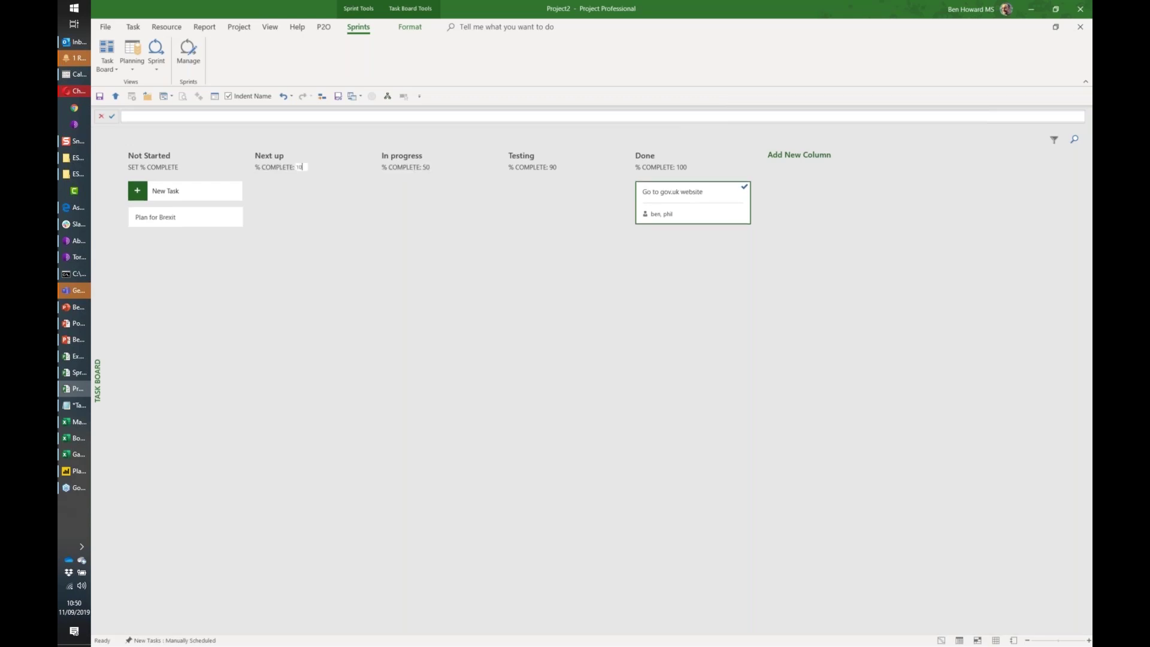
key("Return")
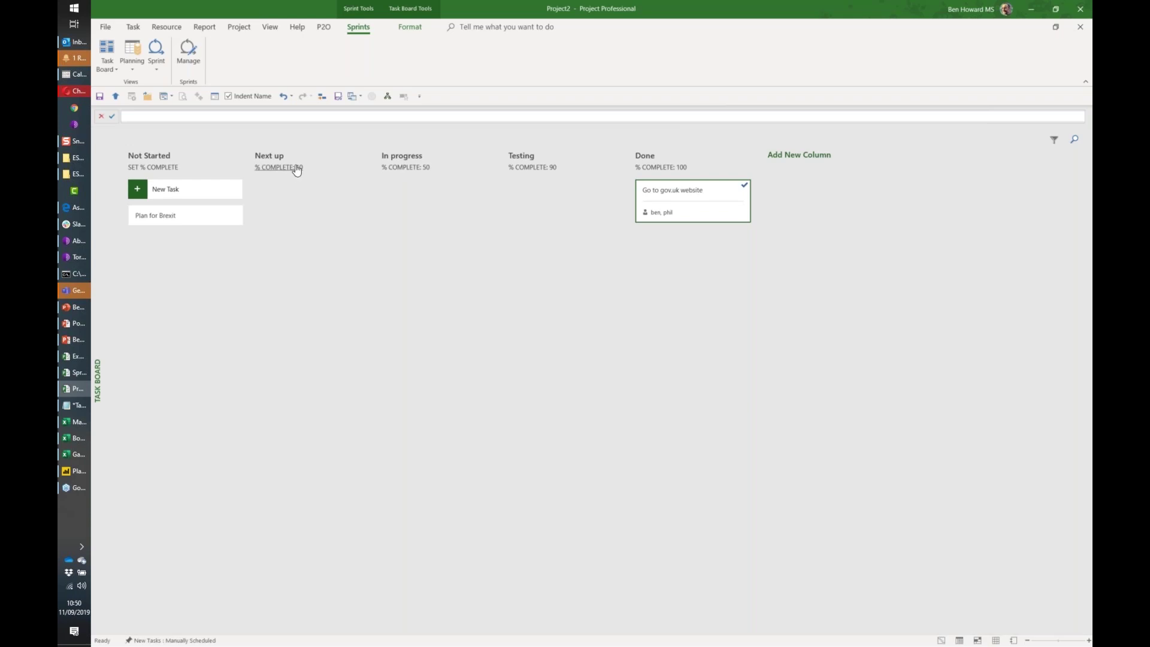
Switch windows to the Sprints.mpp project.
left_click(271, 29)
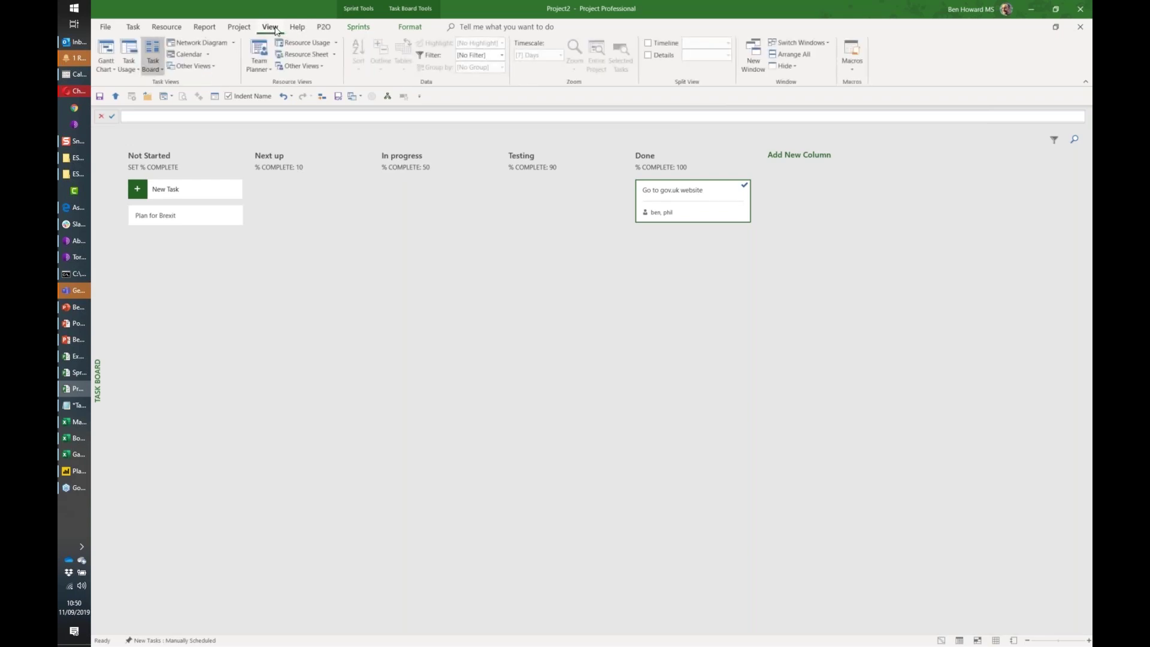
left_click(827, 44)
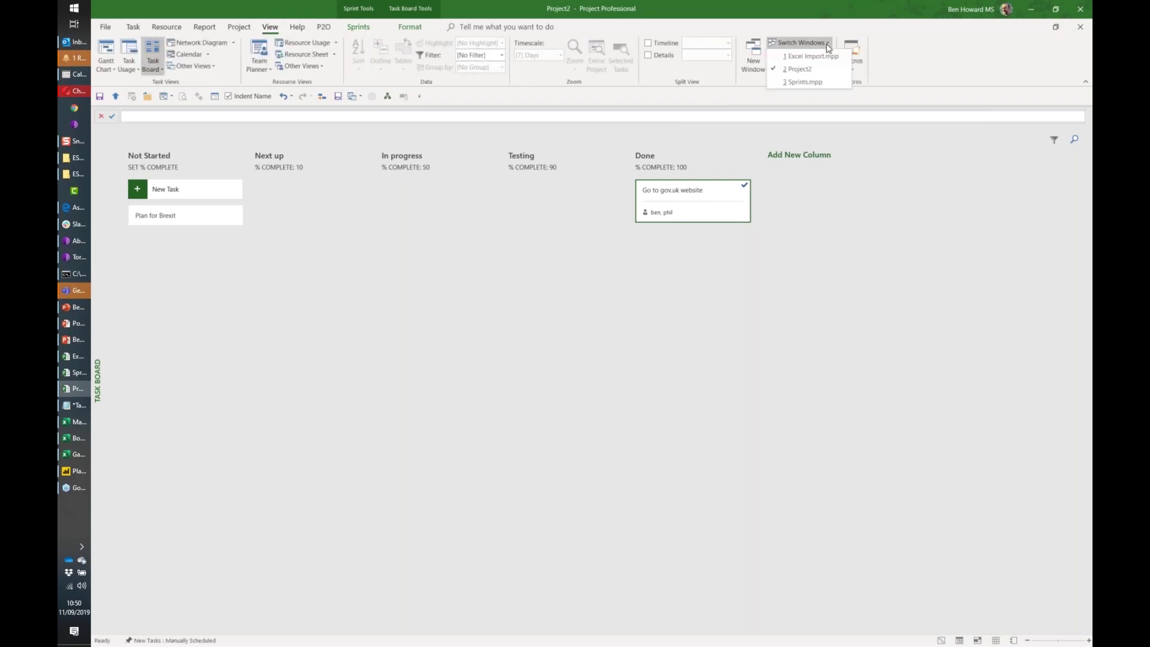
left_click(822, 81)
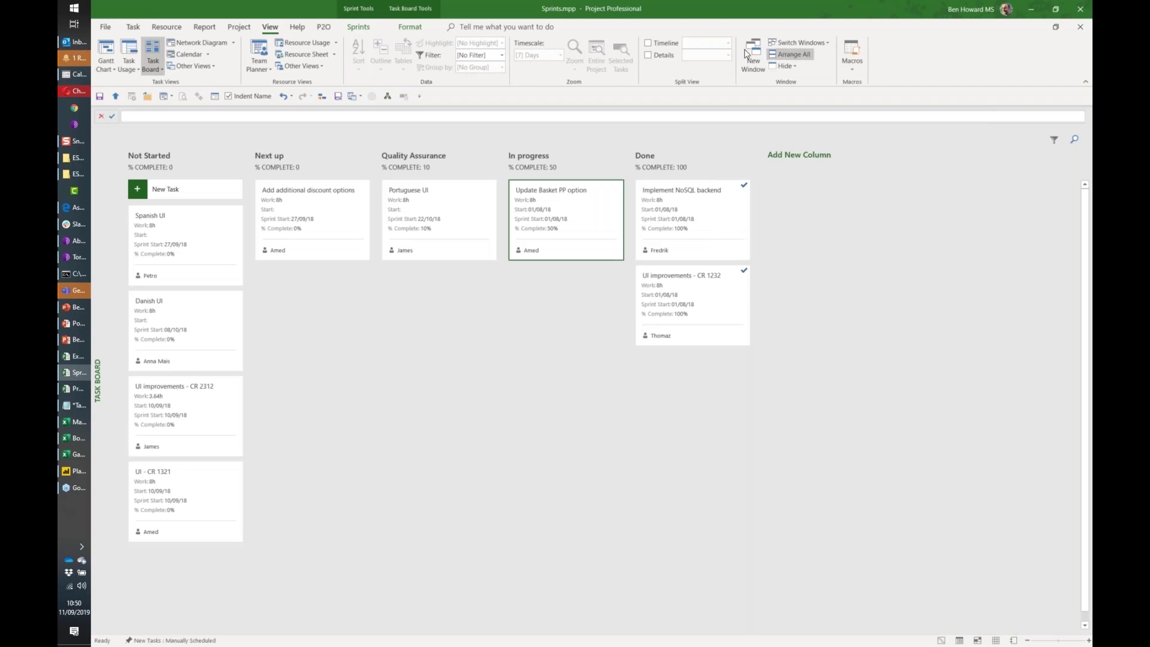
Open the Task Boards – Task Status report and scroll through it.
left_click(205, 27)
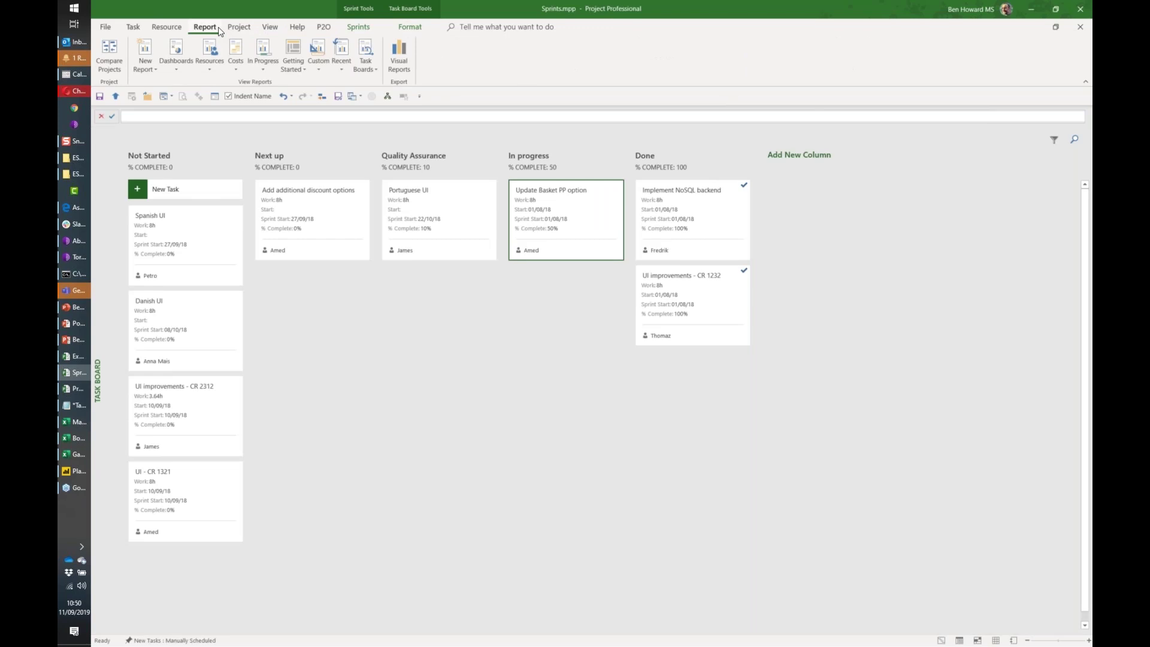
left_click(370, 68)
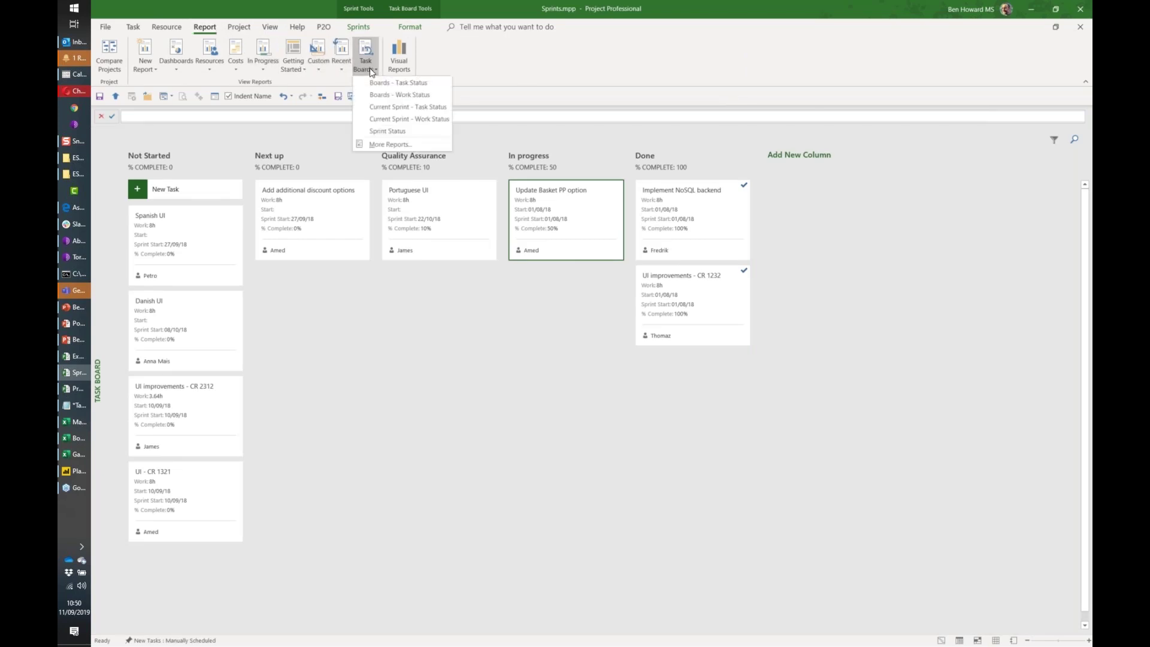
left_click(379, 84)
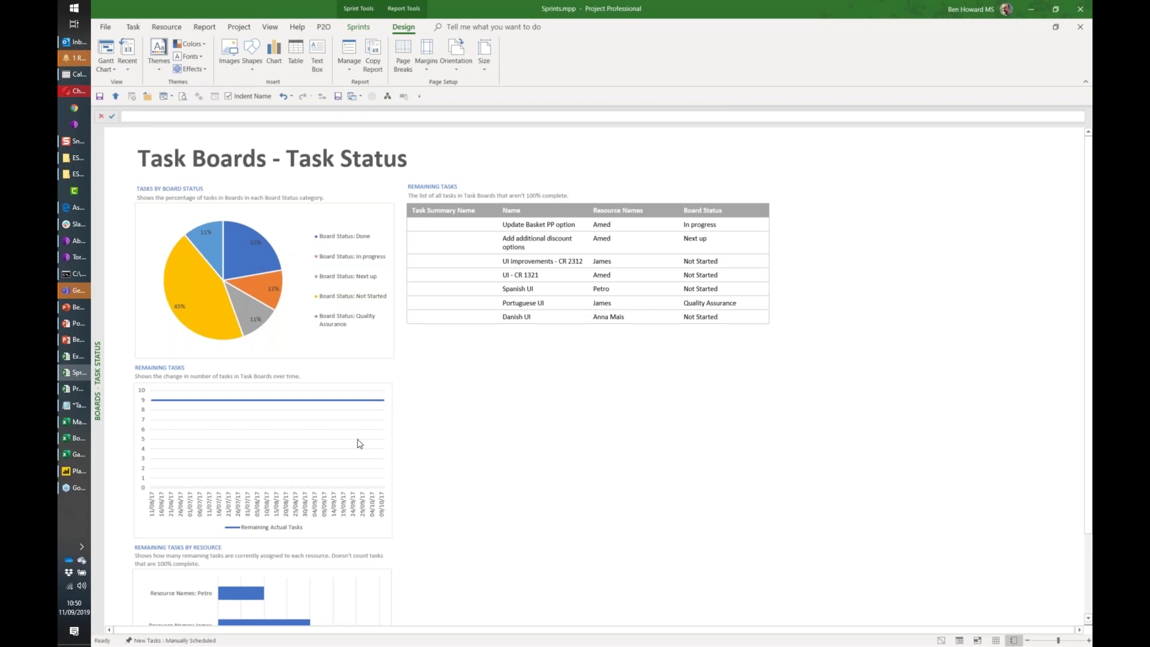
scroll(508, 447, "down", 2)
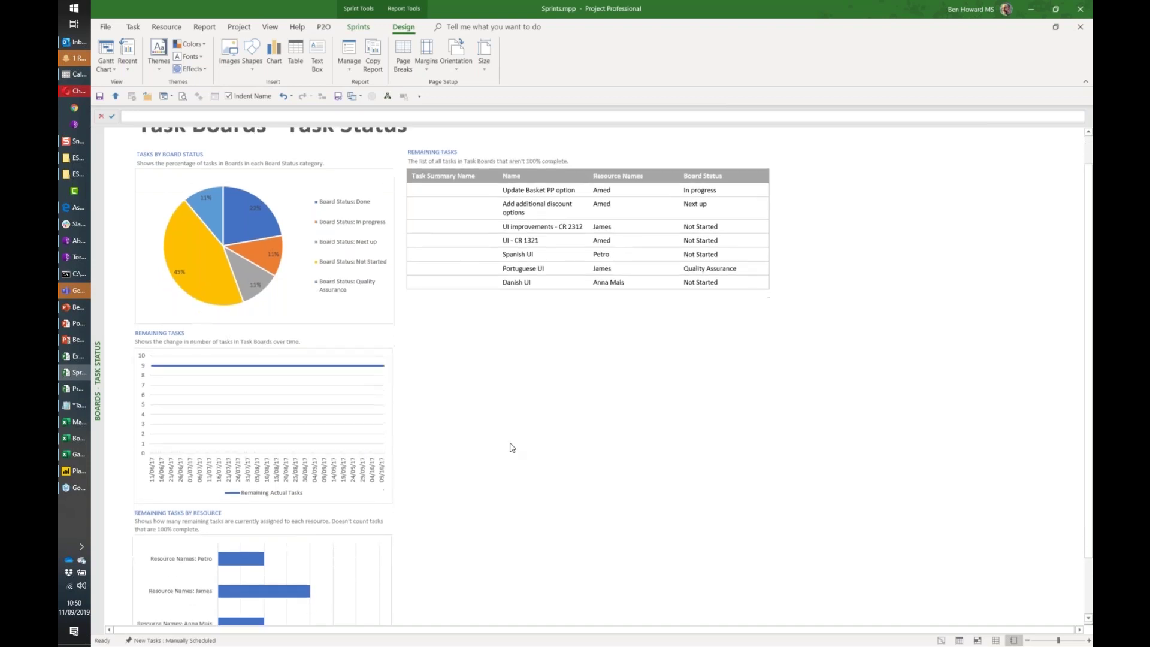
scroll(321, 521, "down", 1)
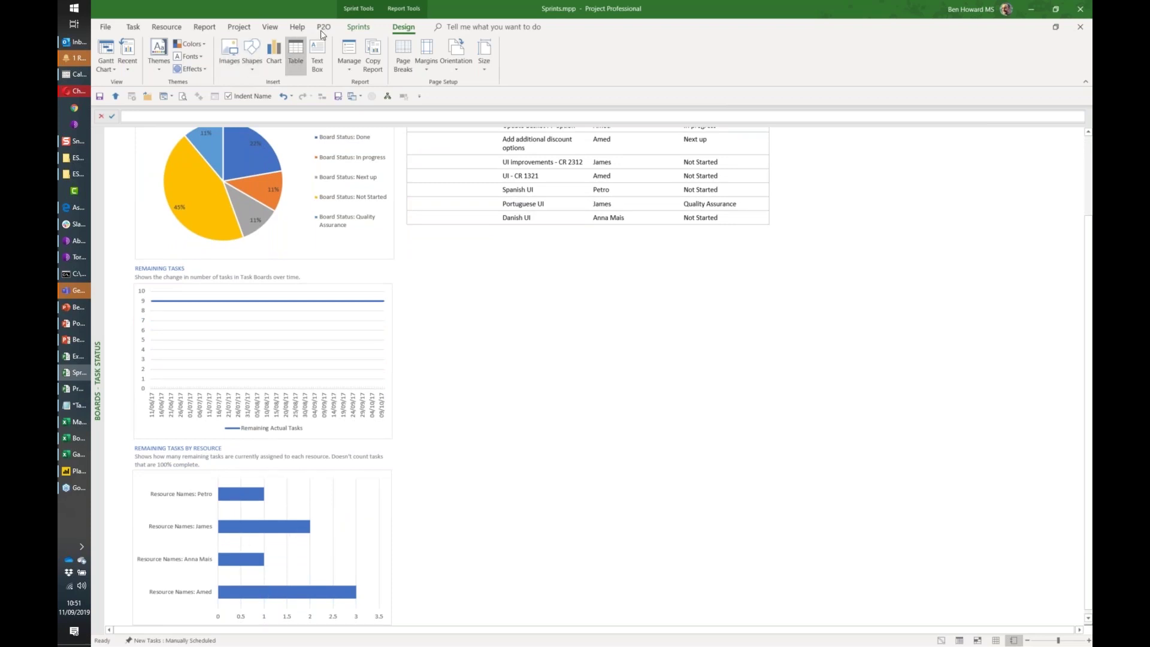
left_click(207, 28)
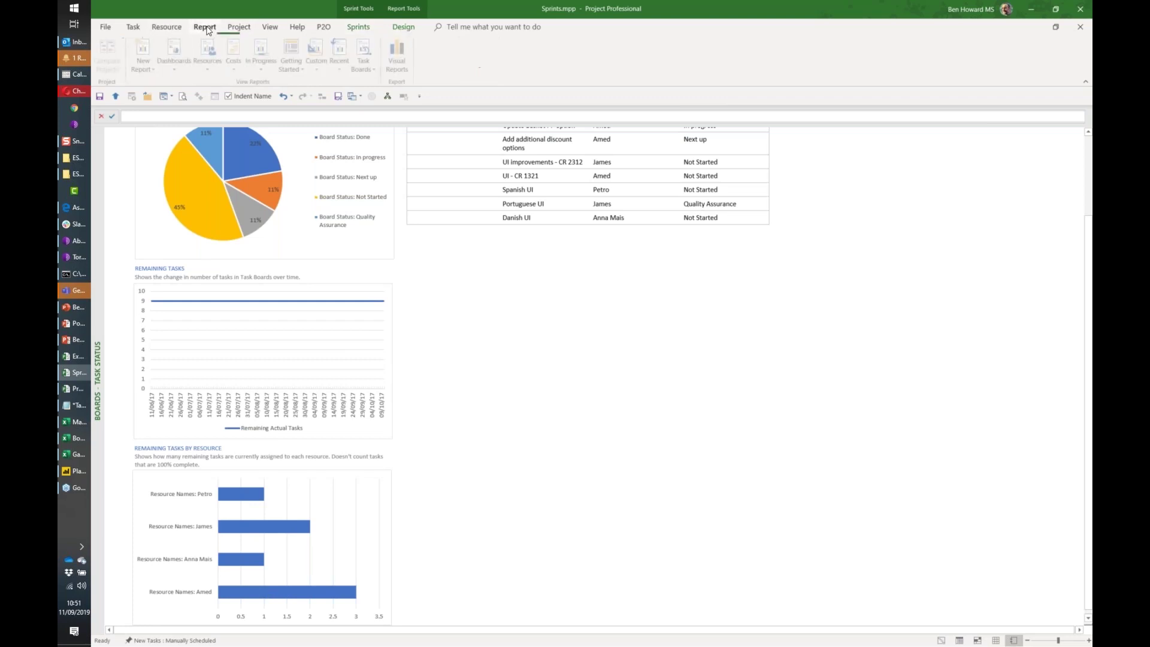
Open the Sprint Status report and select its Tasks Per Sprint chart to show the Field List.
left_click(366, 65)
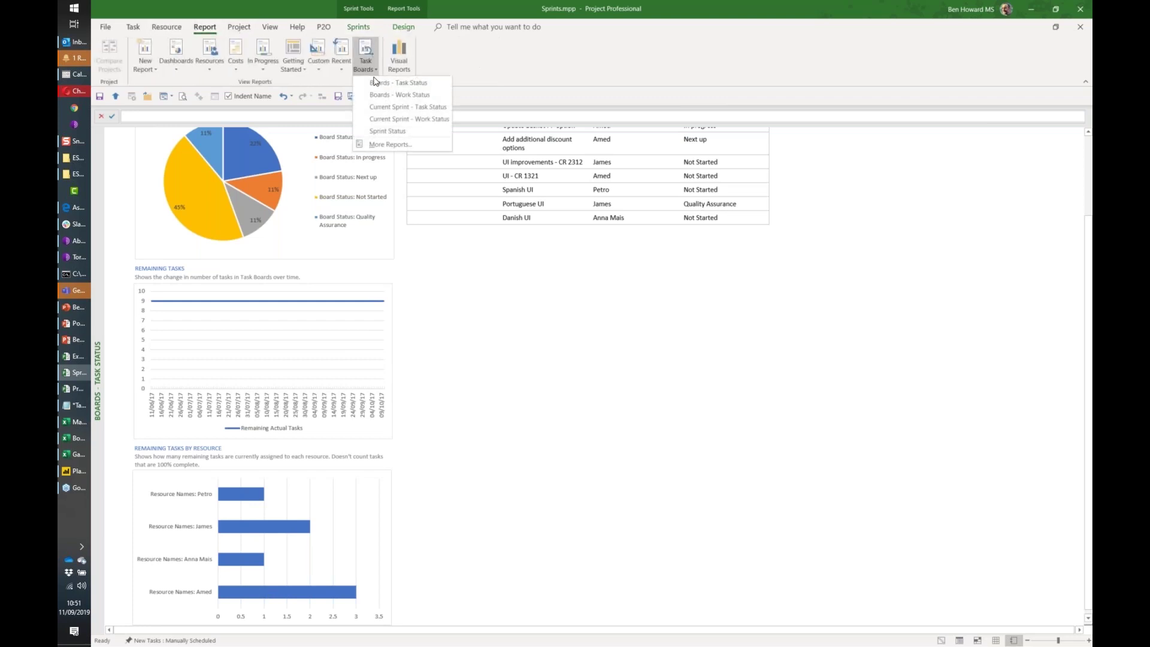
left_click(398, 128)
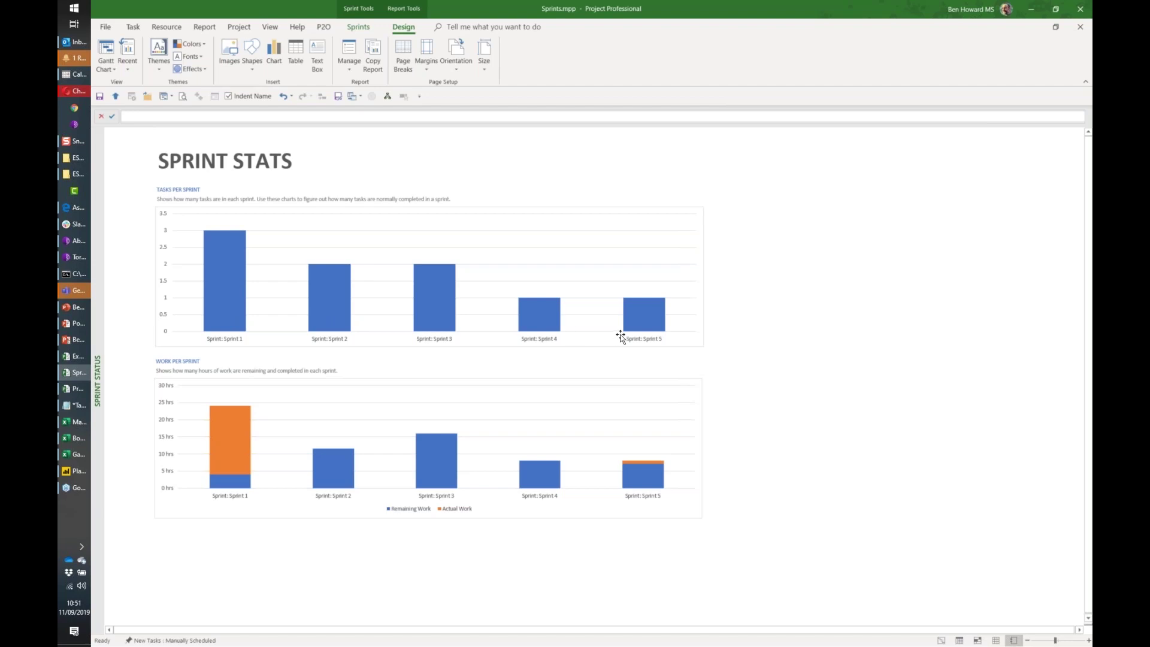
left_click(644, 311)
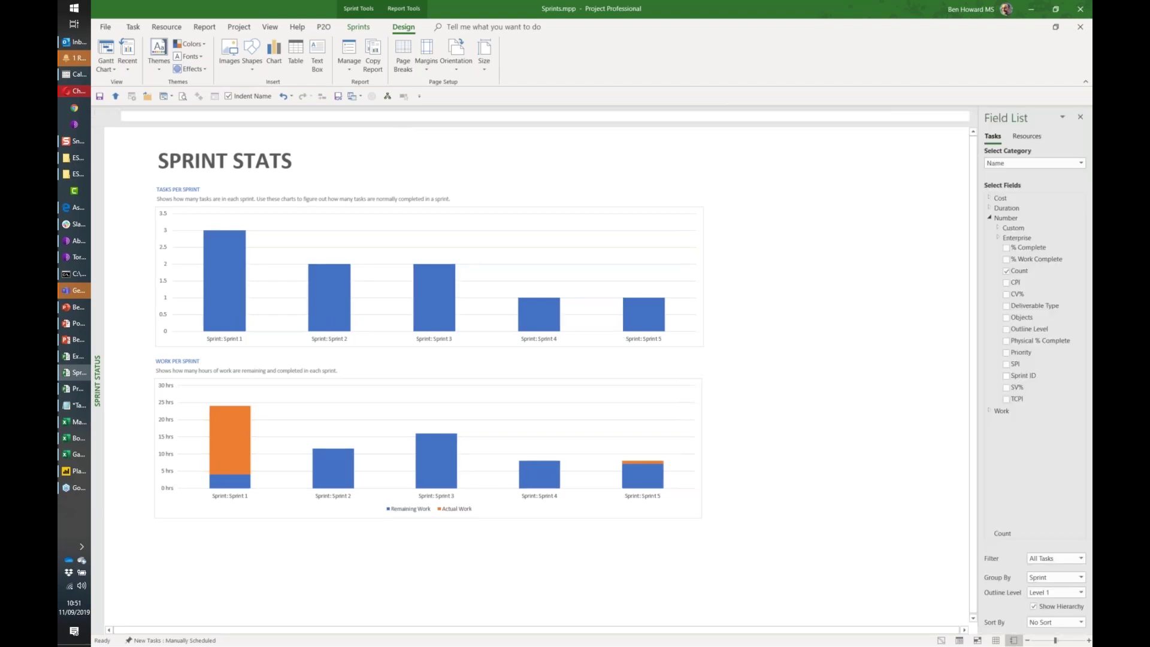